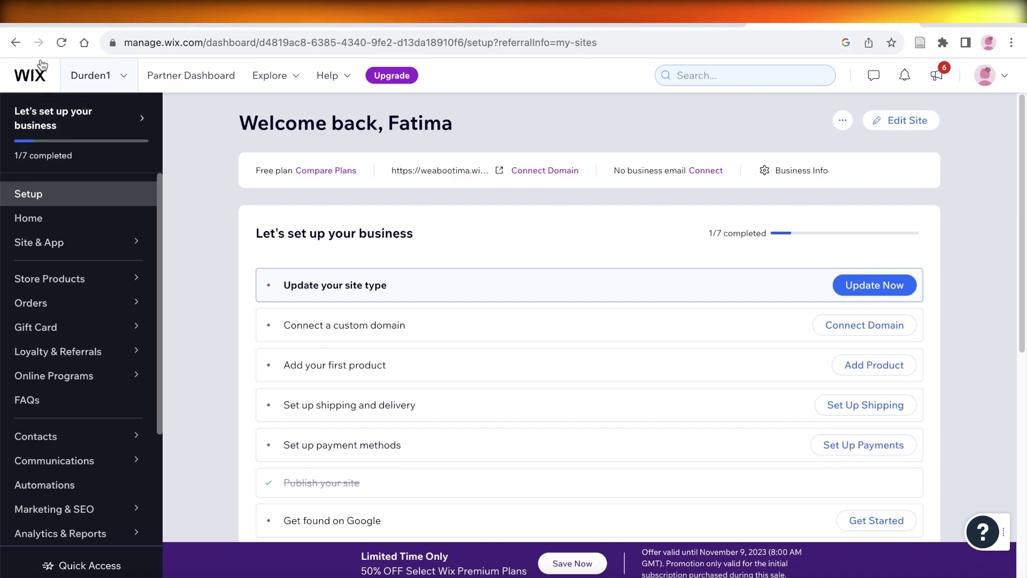
Step: Open the Wix My Sites overview and compare it with the WordPress.com site dashboard
click(48, 74)
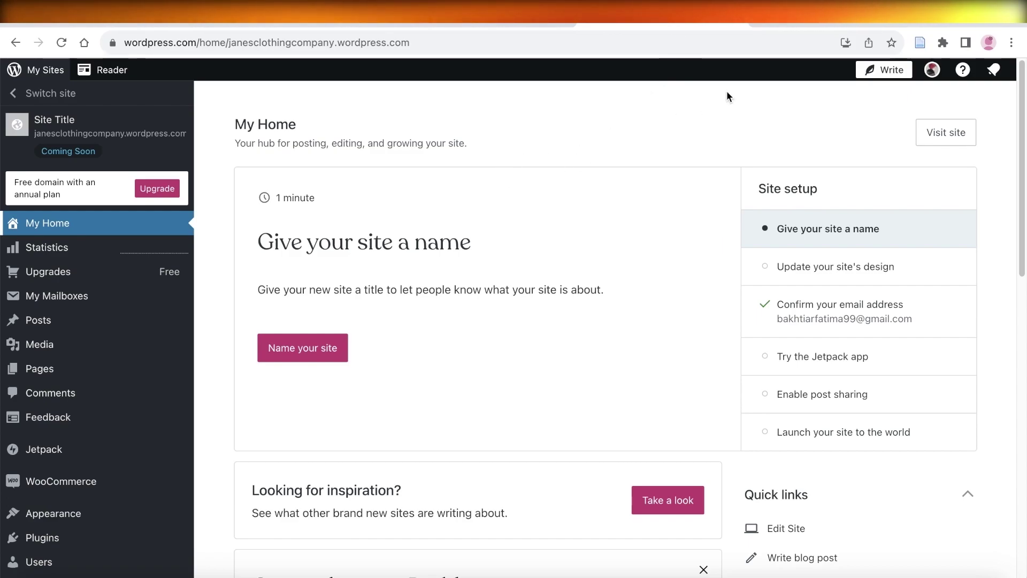
click(828, 23)
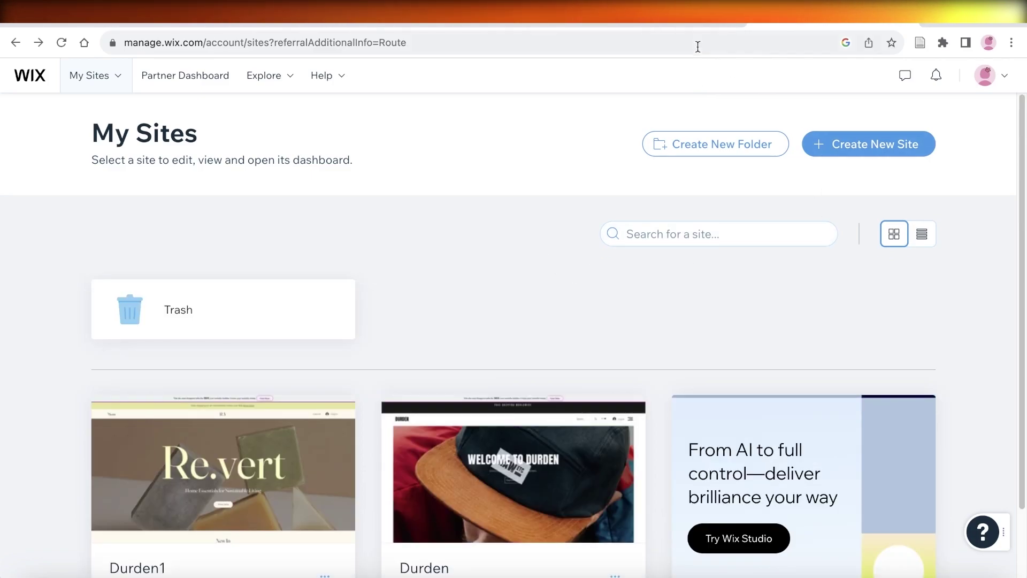
click(673, 23)
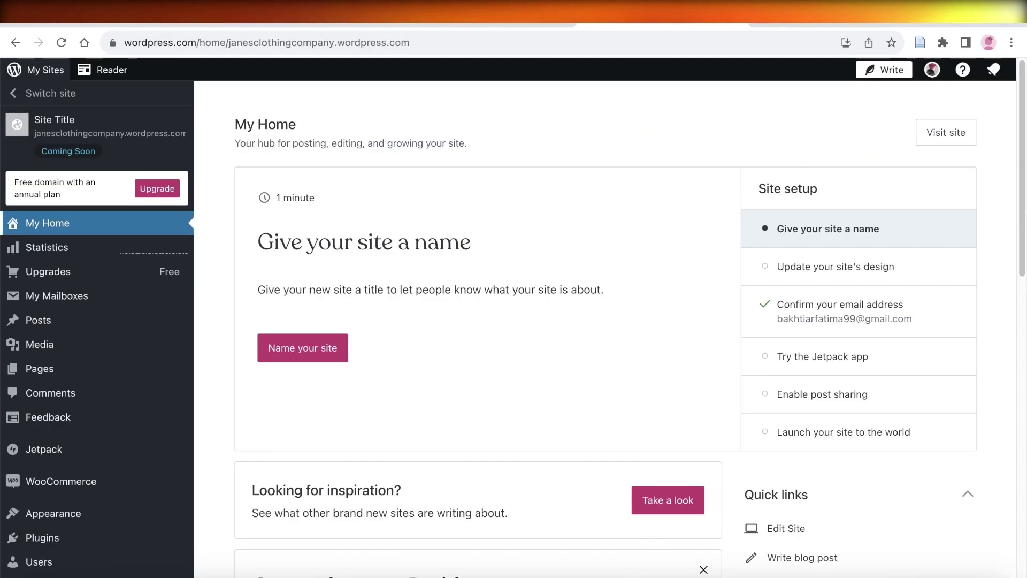
key(ctrl+shift+Tab)
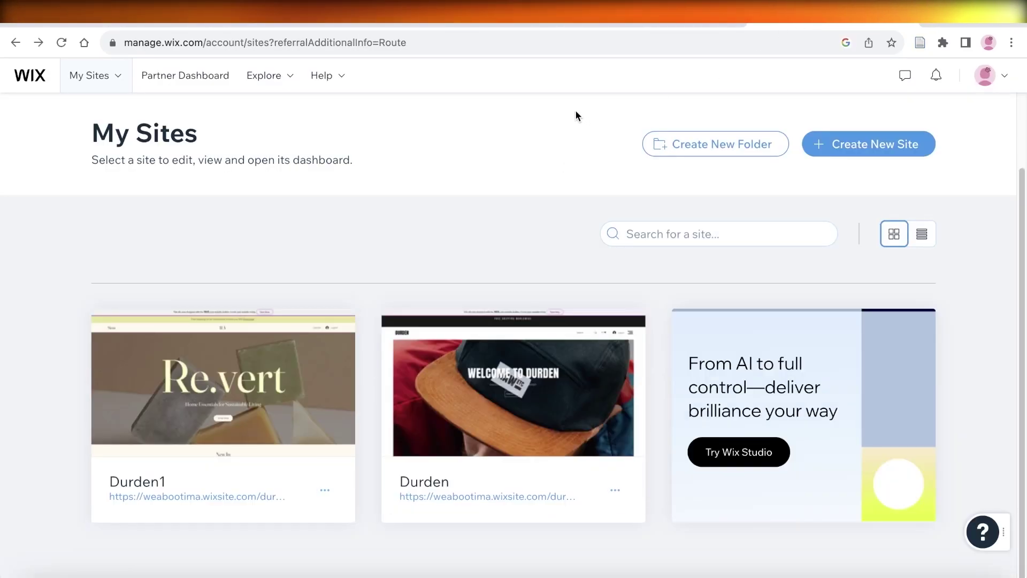
click(651, 24)
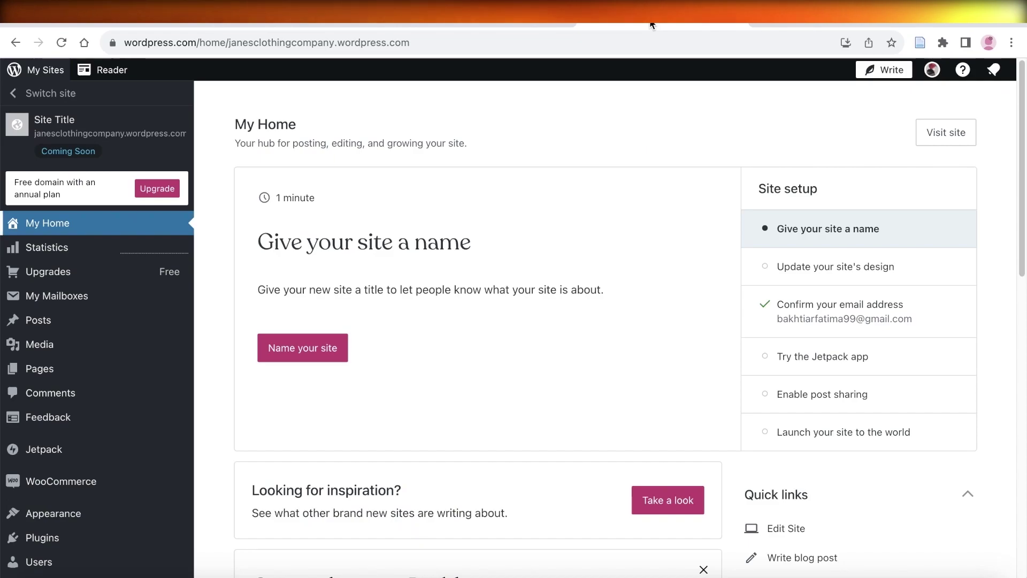
click(811, 24)
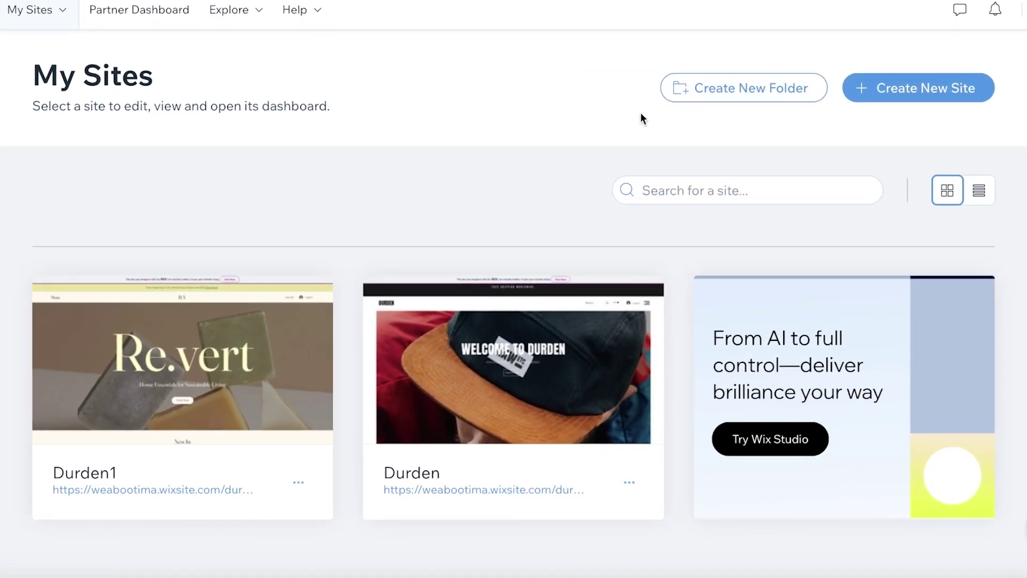
Step: View the live Durden1 site down to its product section and close it again
click(242, 339)
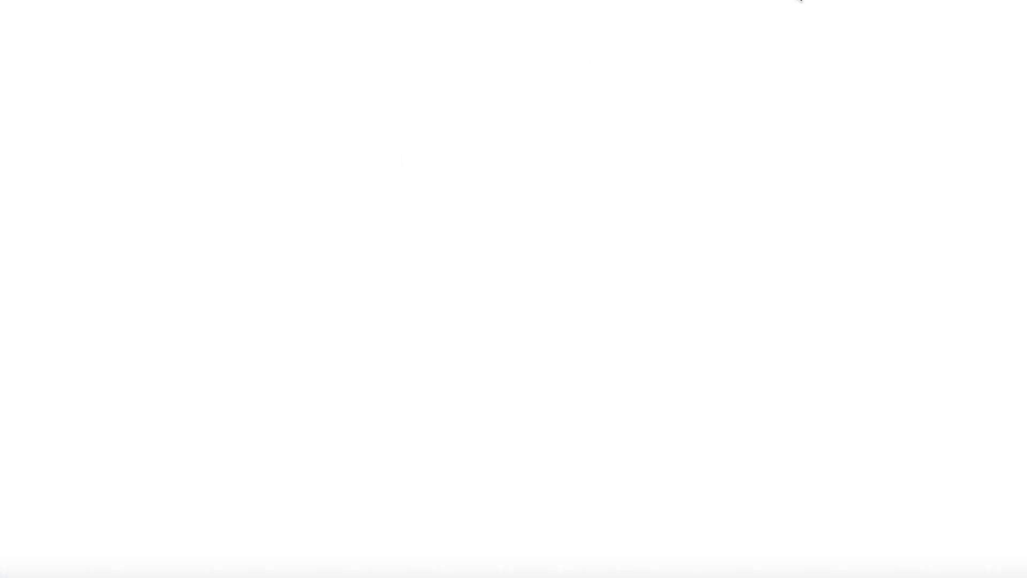
scroll(754, 57, down, 8)
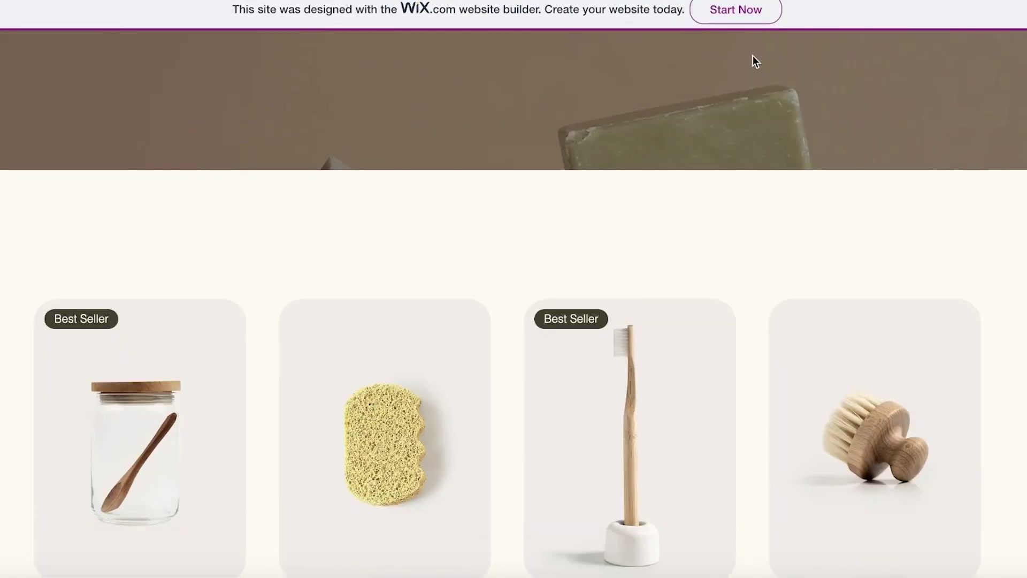
key(ctrl+w)
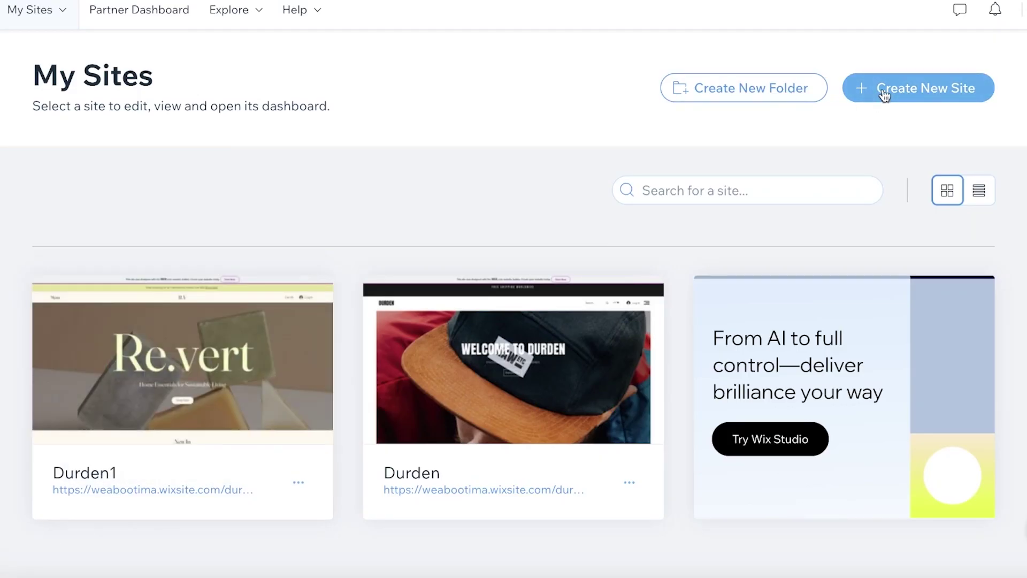
Step: Create a new site on the Wix Editor, skipping the website type question and completing the website name question
click(916, 87)
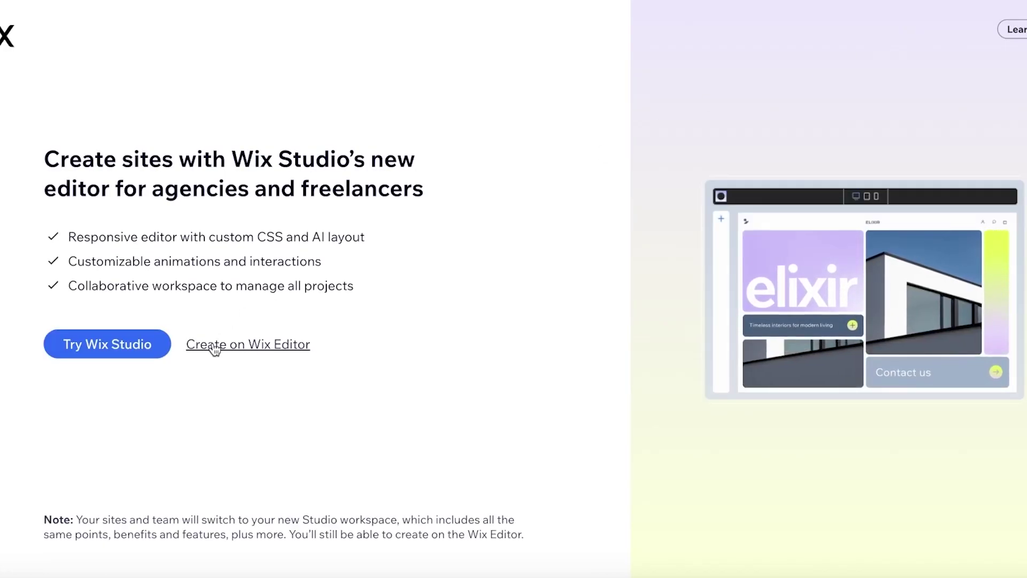
click(214, 346)
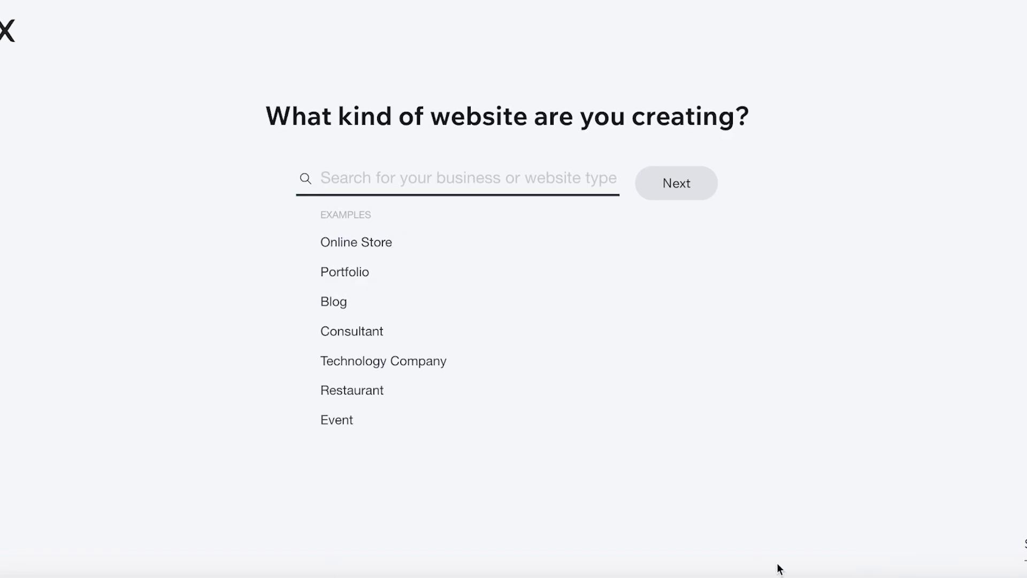
click(971, 549)
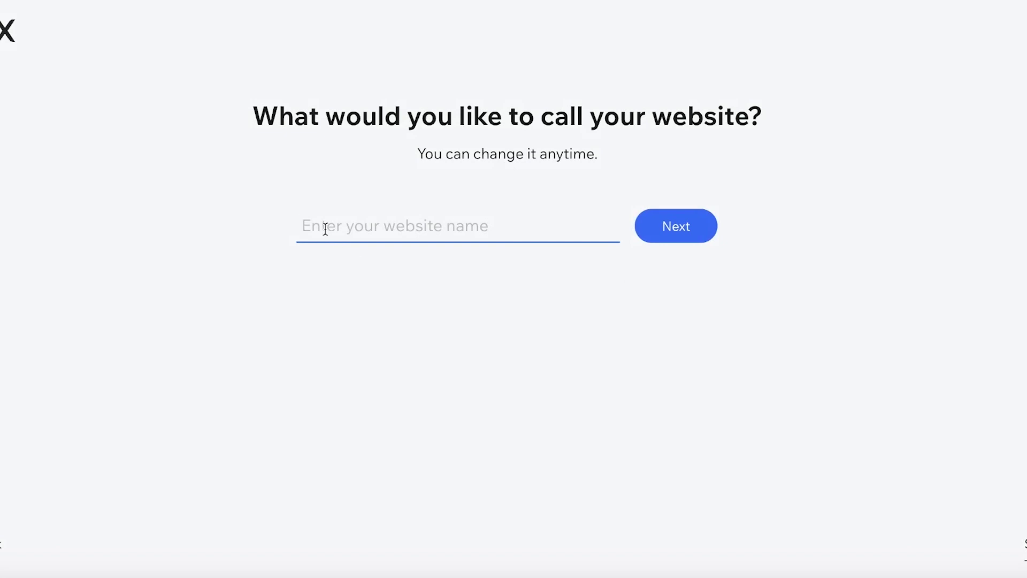
click(654, 231)
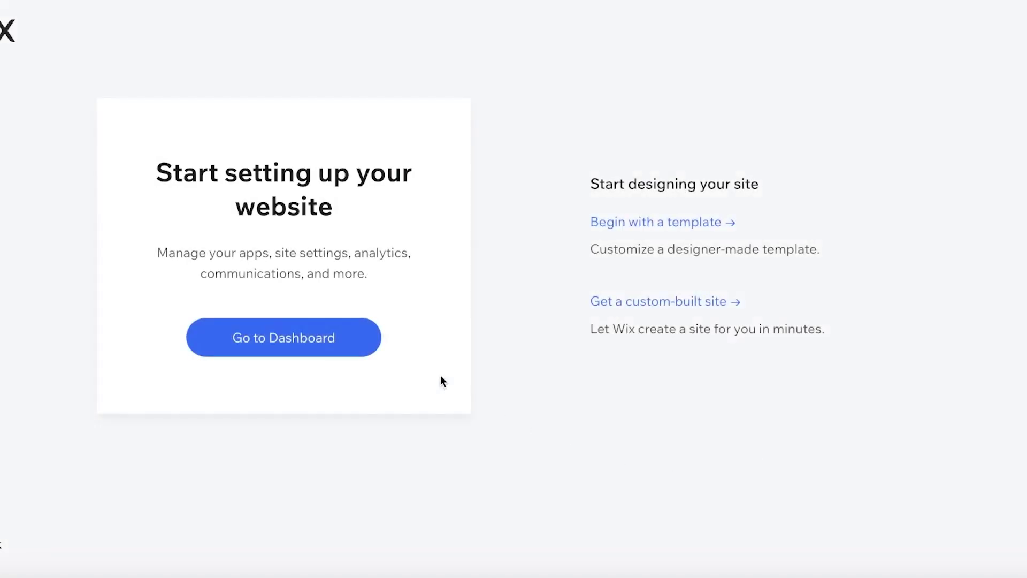
Step: Begin the site with a template and search the template gallery for "blog"
click(703, 231)
click(877, 119)
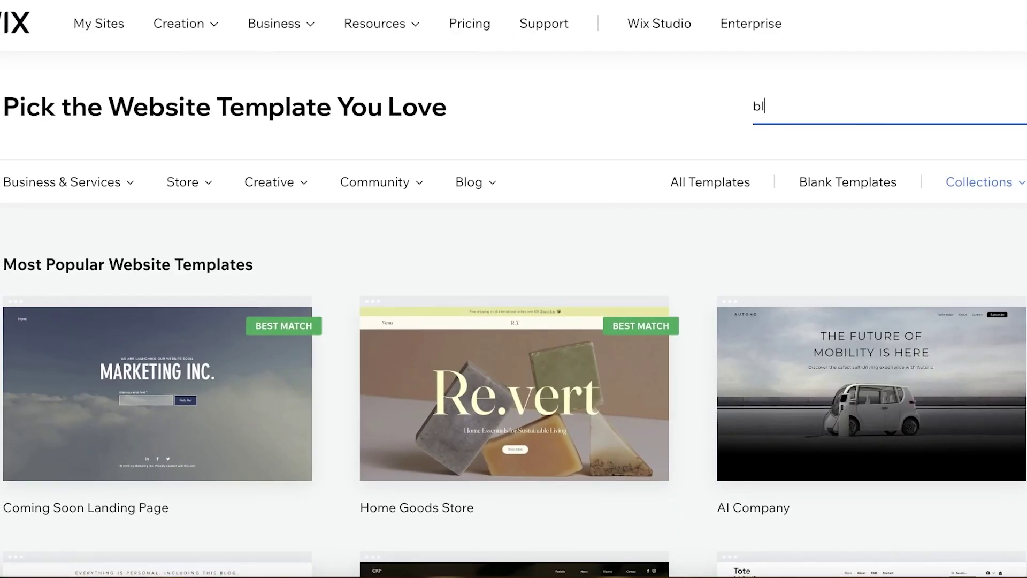
key(Return)
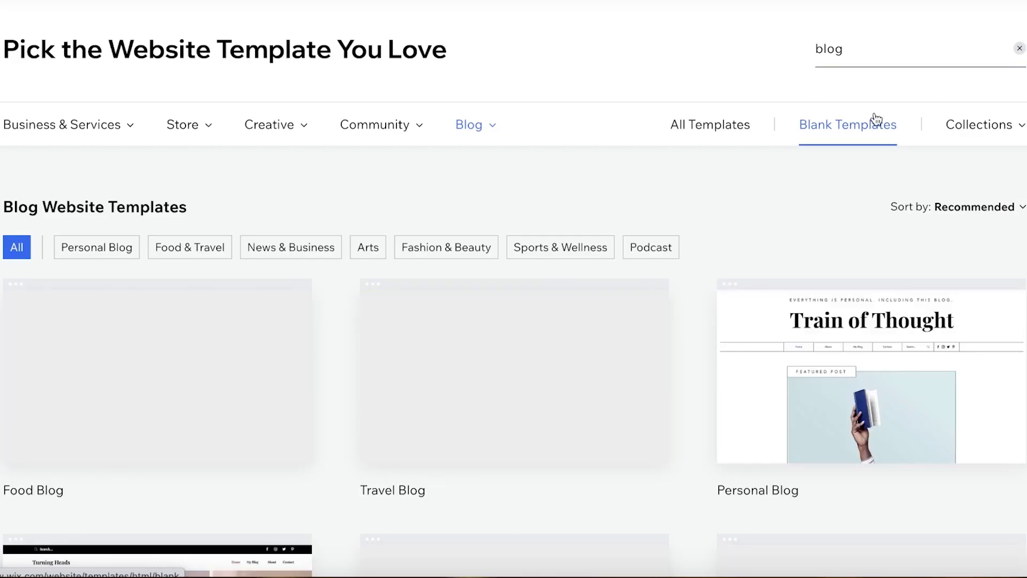
Step: Browse the blog templates, go to page 4 and choose the Beauty Blog template for editing
scroll(544, 143, down, 15)
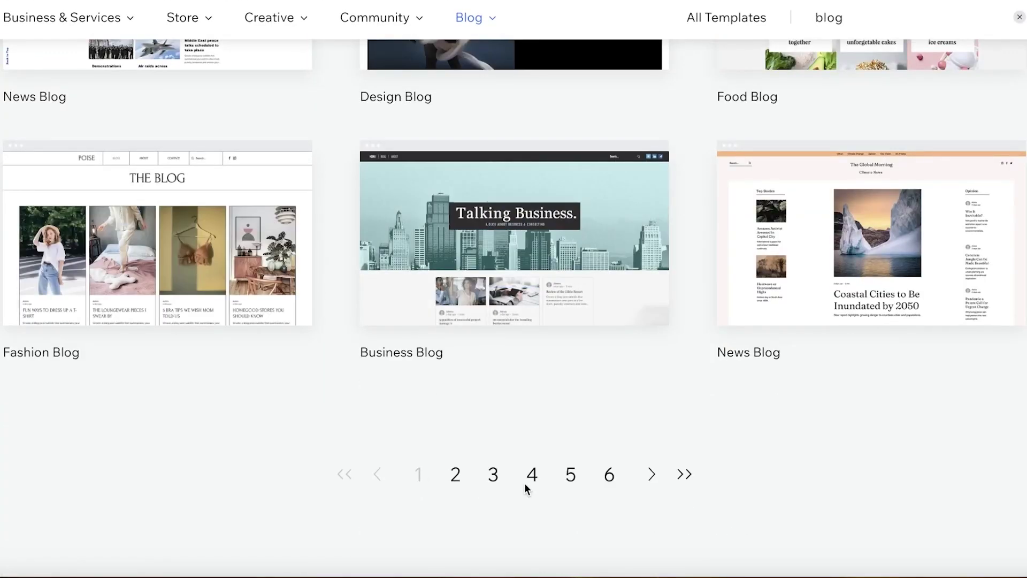
click(531, 500)
scroll(765, 197, down, 5)
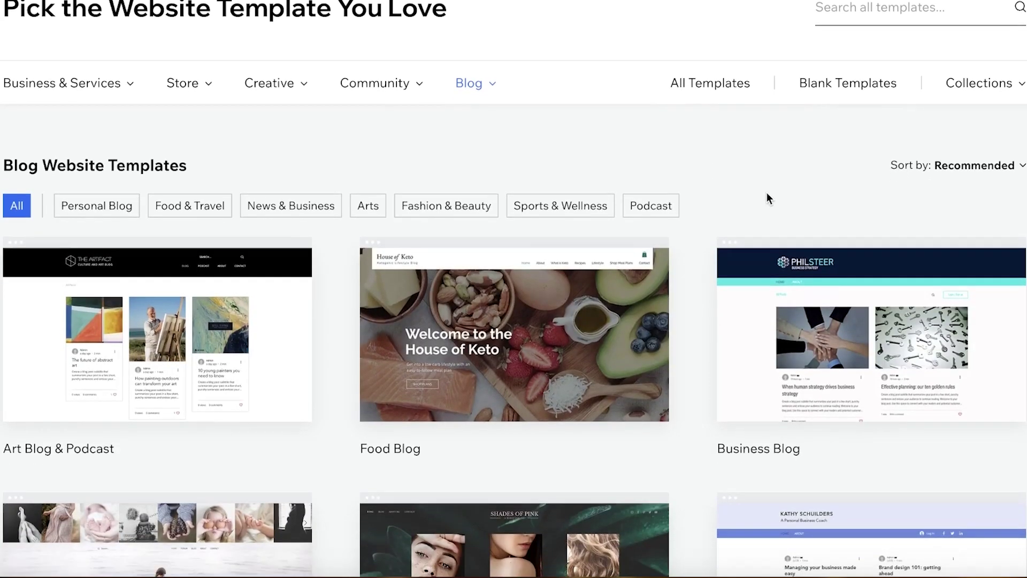
scroll(588, 225, down, 7)
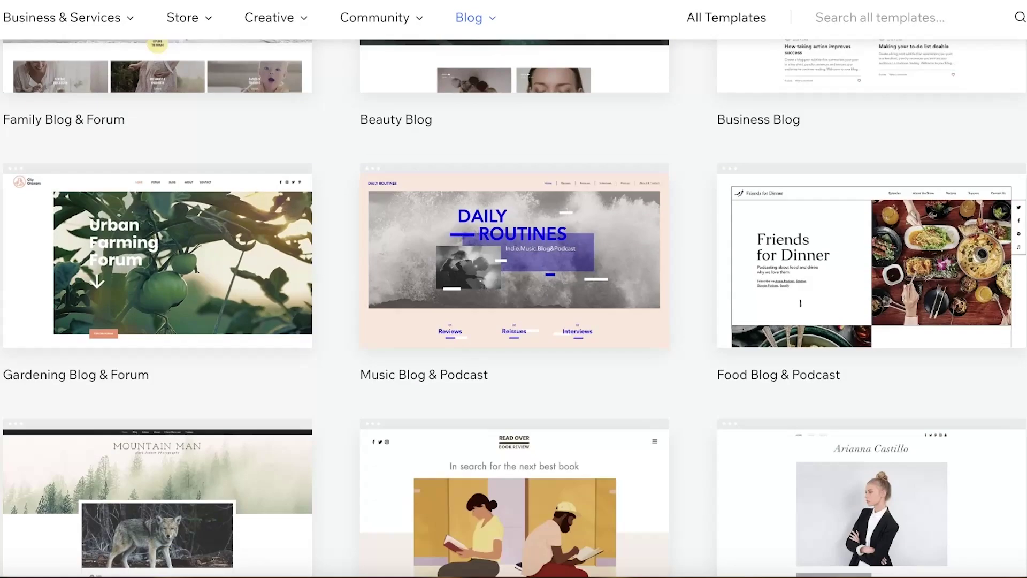
scroll(473, 266, up, 3)
scroll(466, 243, up, 1)
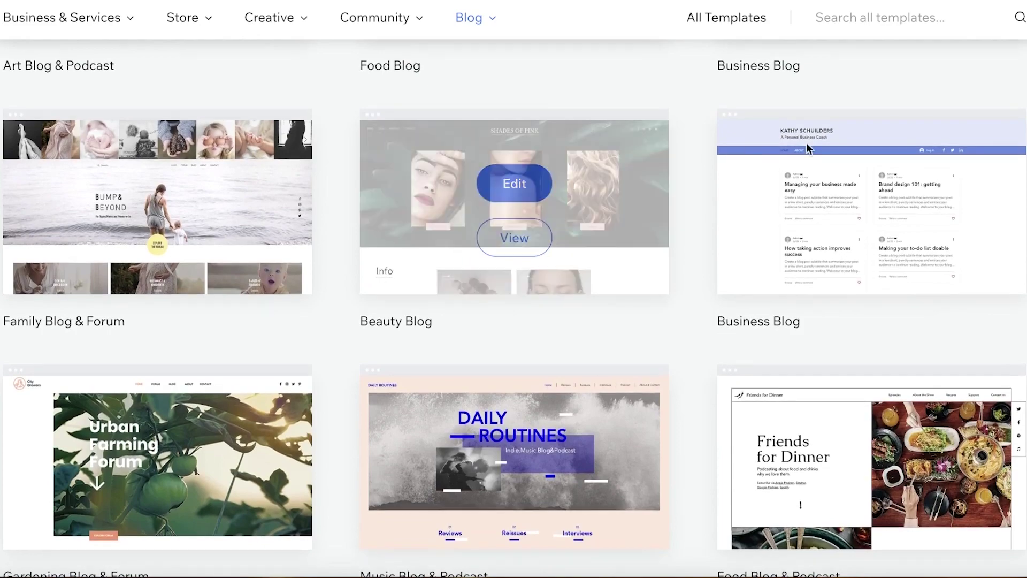
click(523, 191)
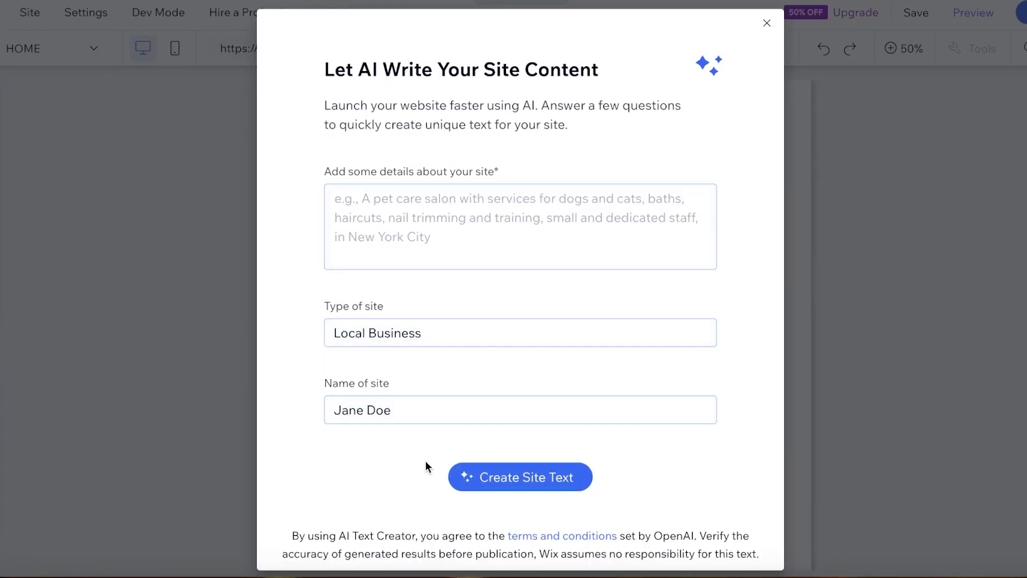
Step: Create the AI-written site text using "Beauty salon" as the site details
click(481, 221)
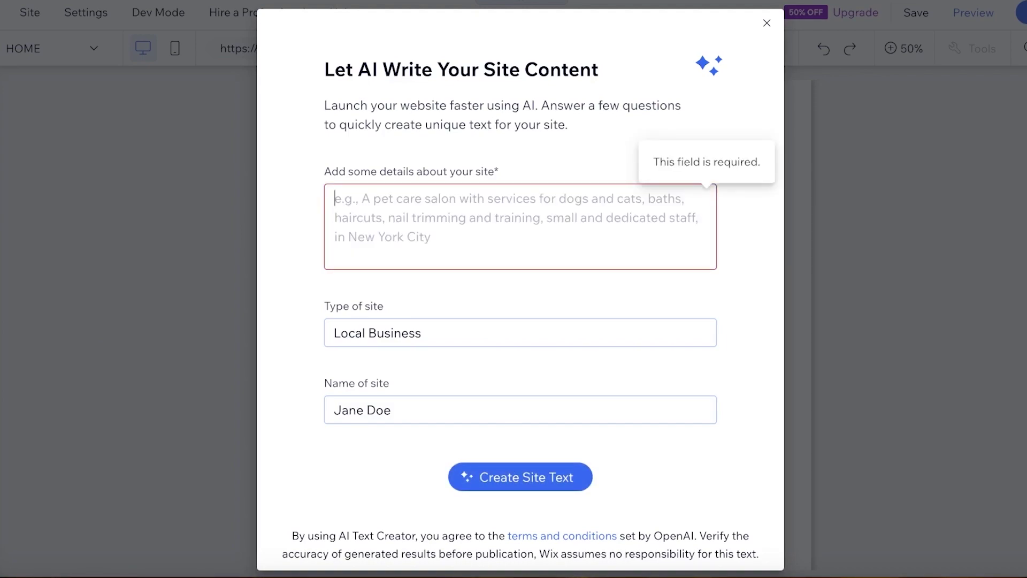
text(Beauty salon)
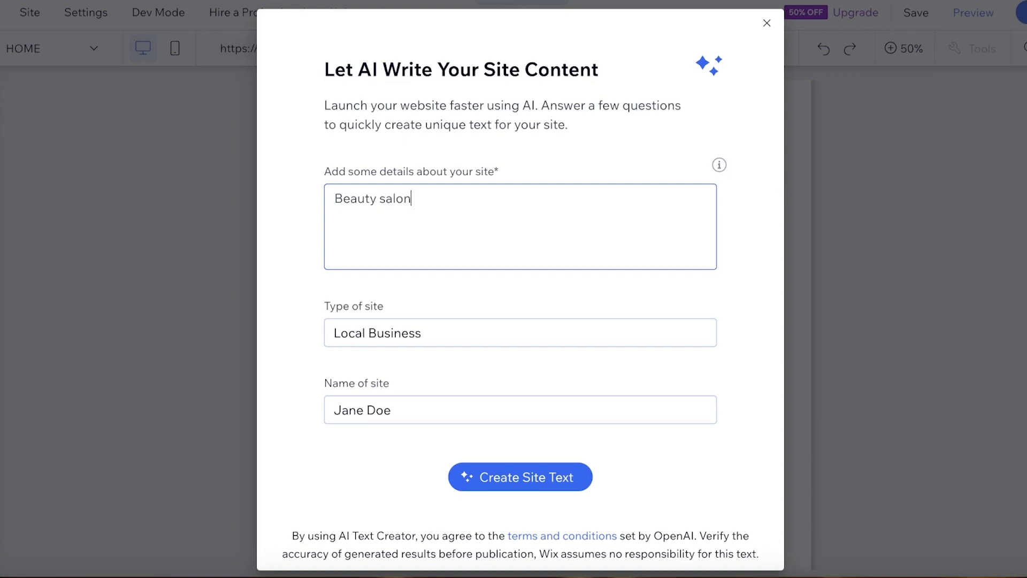
click(536, 471)
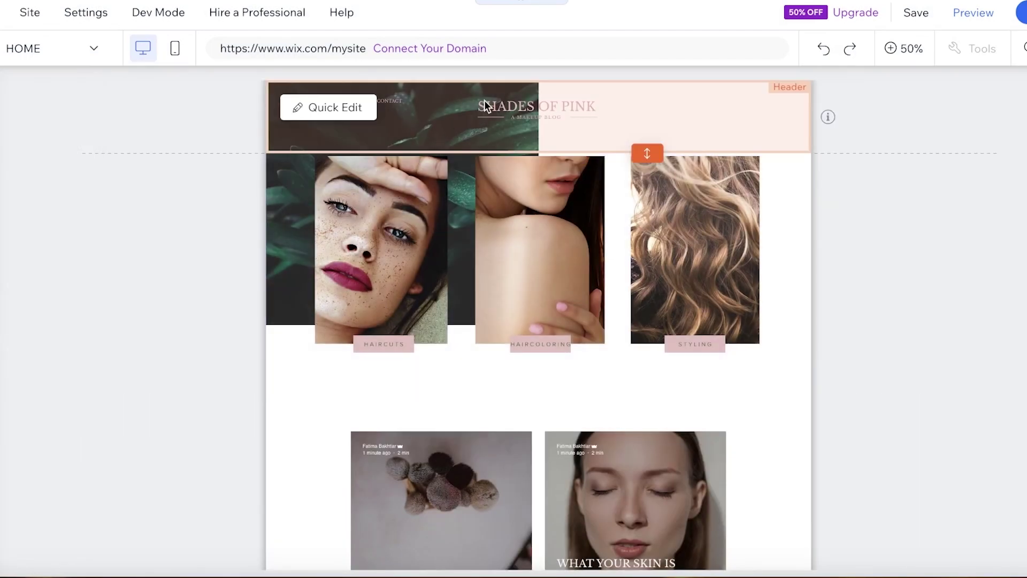
Step: Replace the "Shades of Pink" title in the page header with the site's own name
click(506, 104)
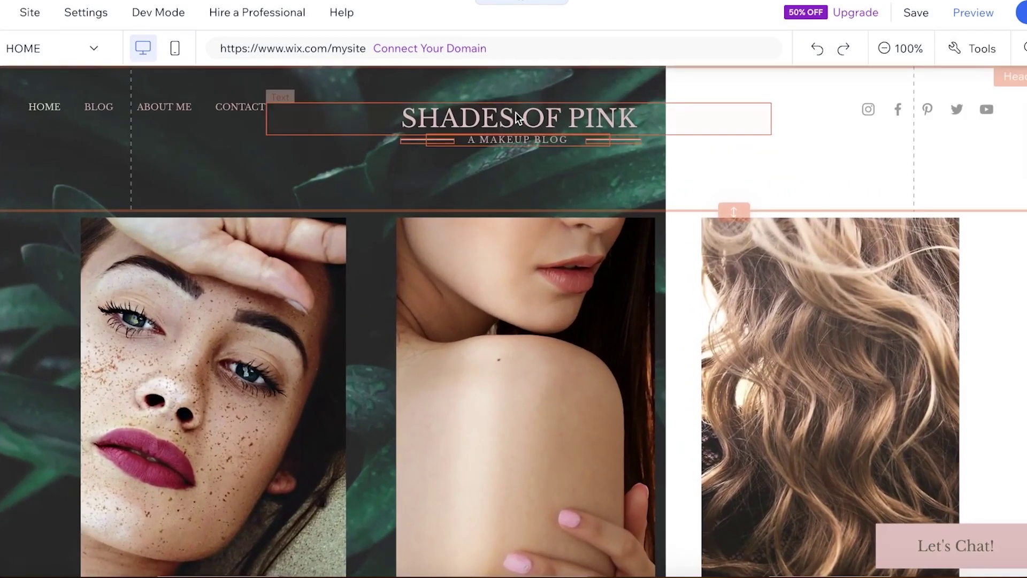
click(515, 113)
double_click(516, 113)
text(Jane Doe)
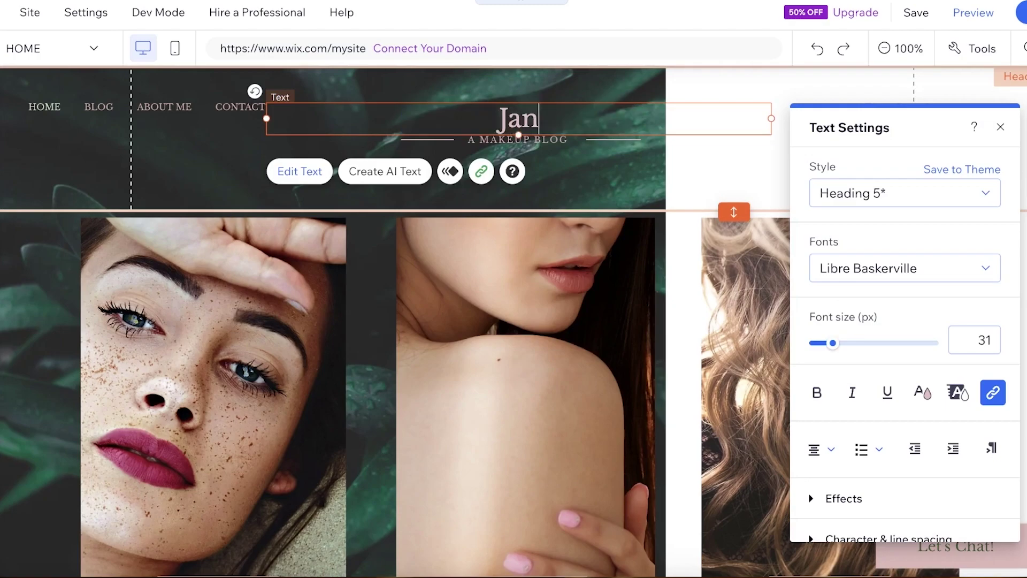
click(582, 171)
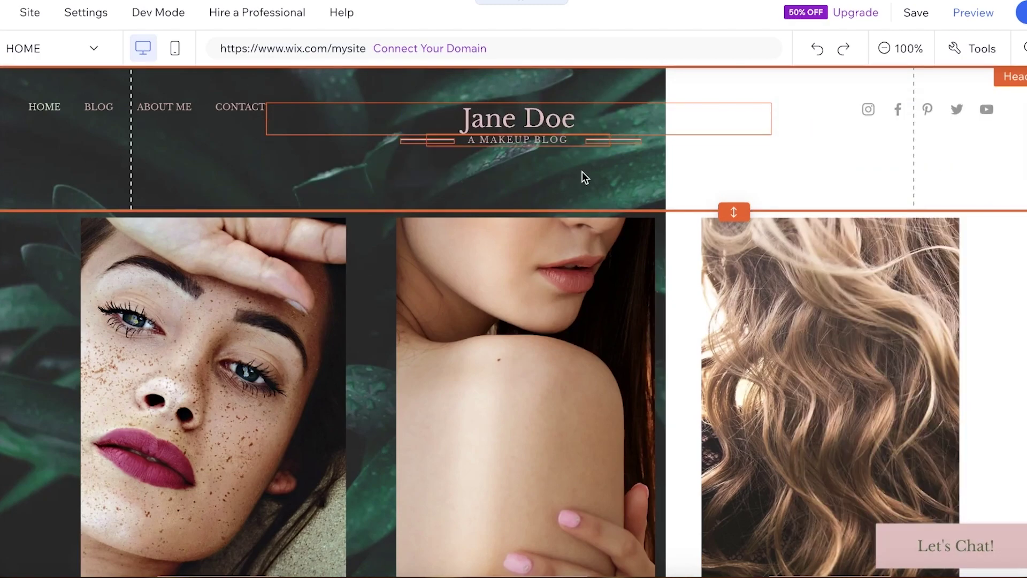
Step: Save the site with the suggested free Wix.com domain and publish it
scroll(695, 208, down, 7)
click(1023, 21)
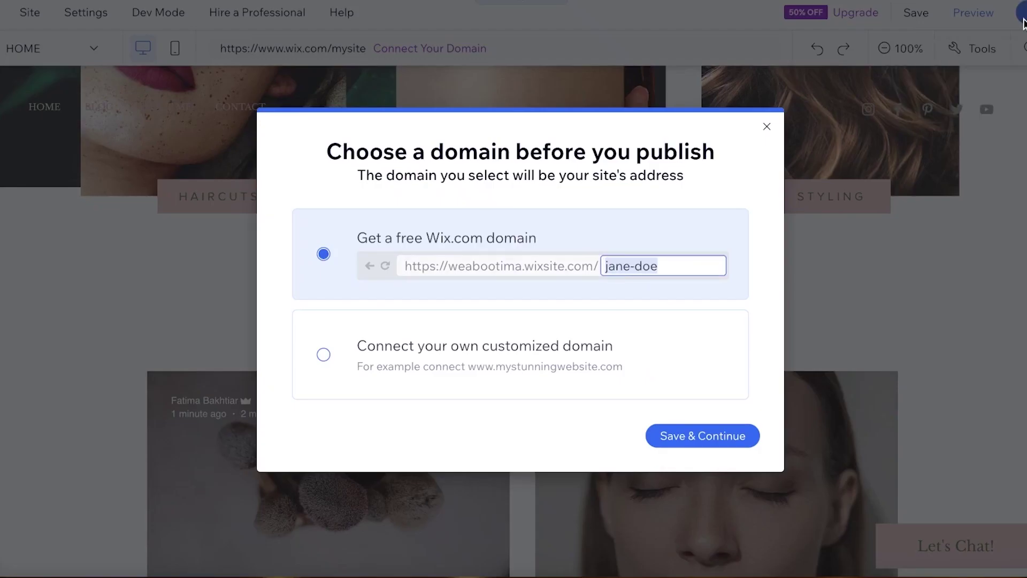
click(706, 436)
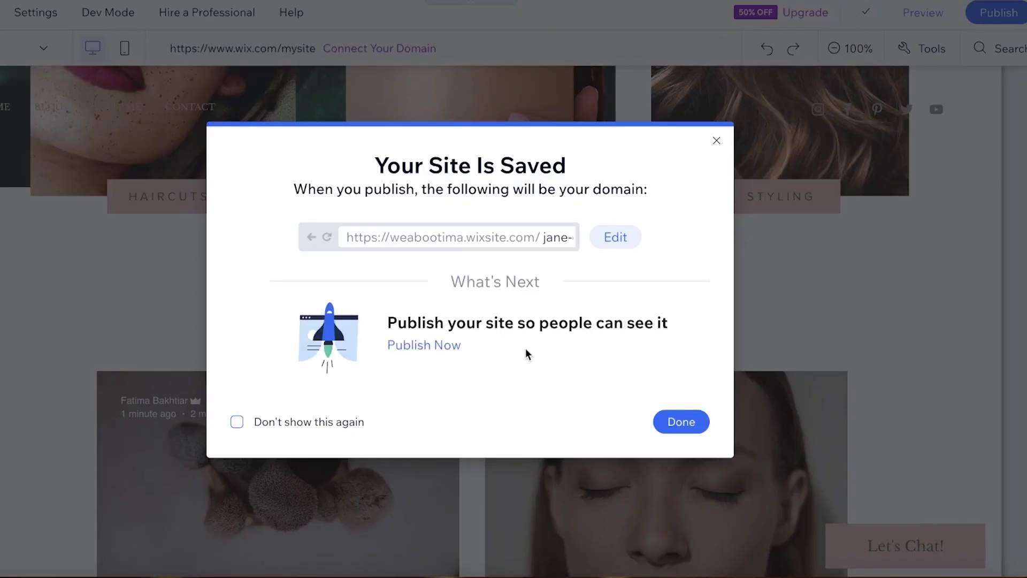
click(415, 352)
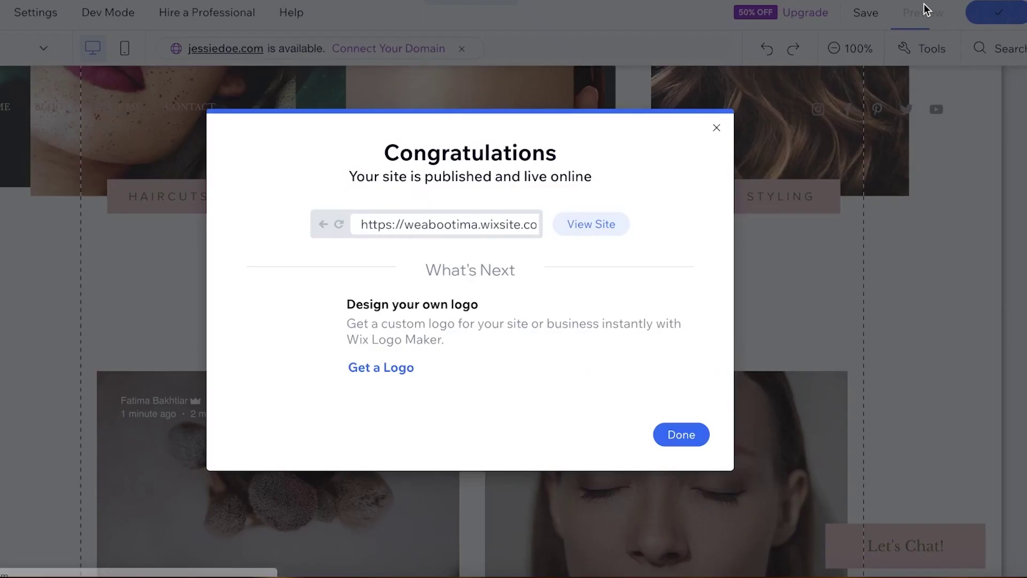
Step: Open the published site and the editor's preview, declining the offer to edit the mobile version
click(615, 230)
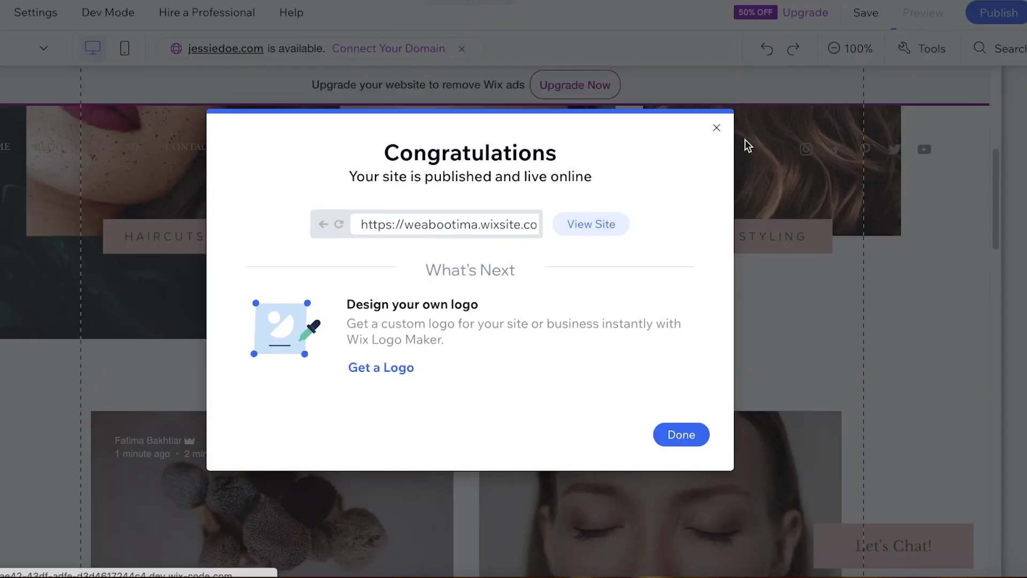
click(717, 129)
click(920, 14)
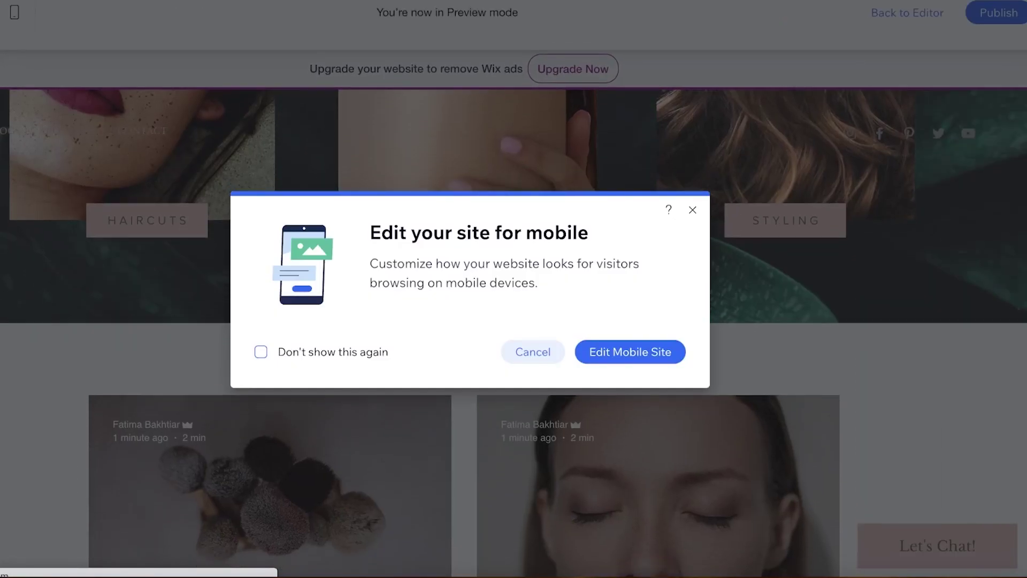
click(693, 210)
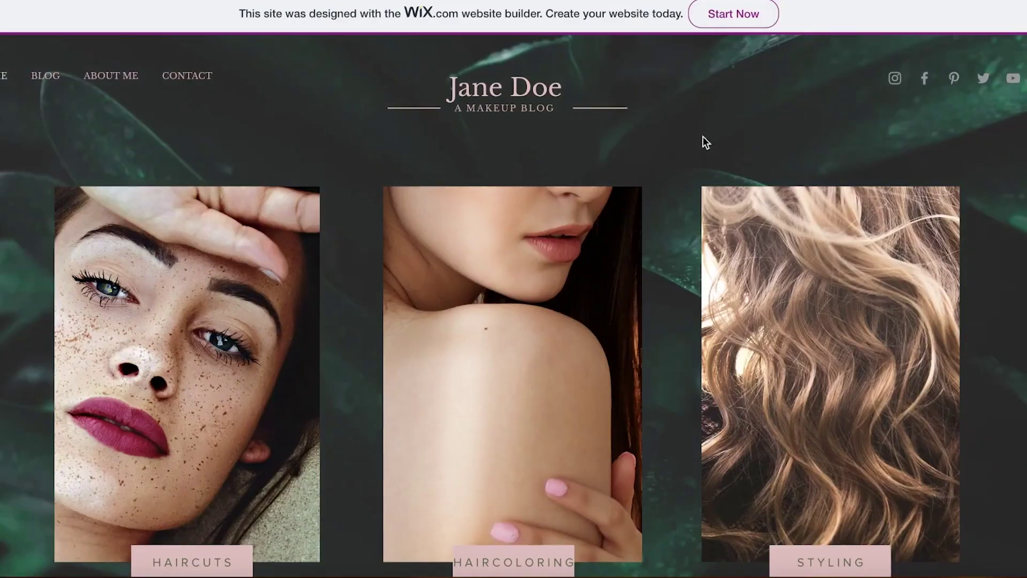
Step: Look through the live homepage from its header down to the email sign-up footer and back up
scroll(408, 296, down, 5)
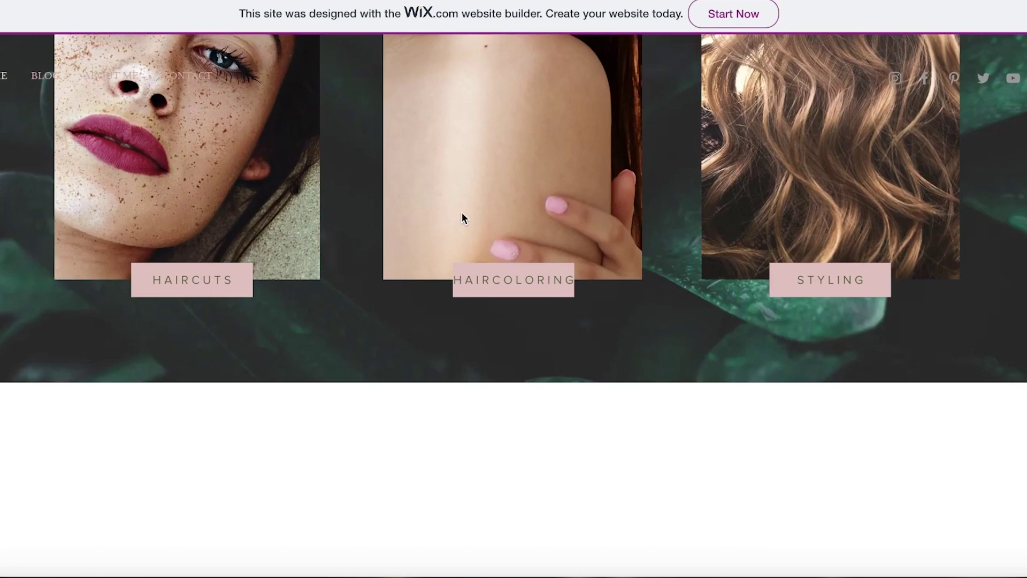
click(461, 220)
scroll(507, 234, down, 8)
scroll(763, 120, down, 5)
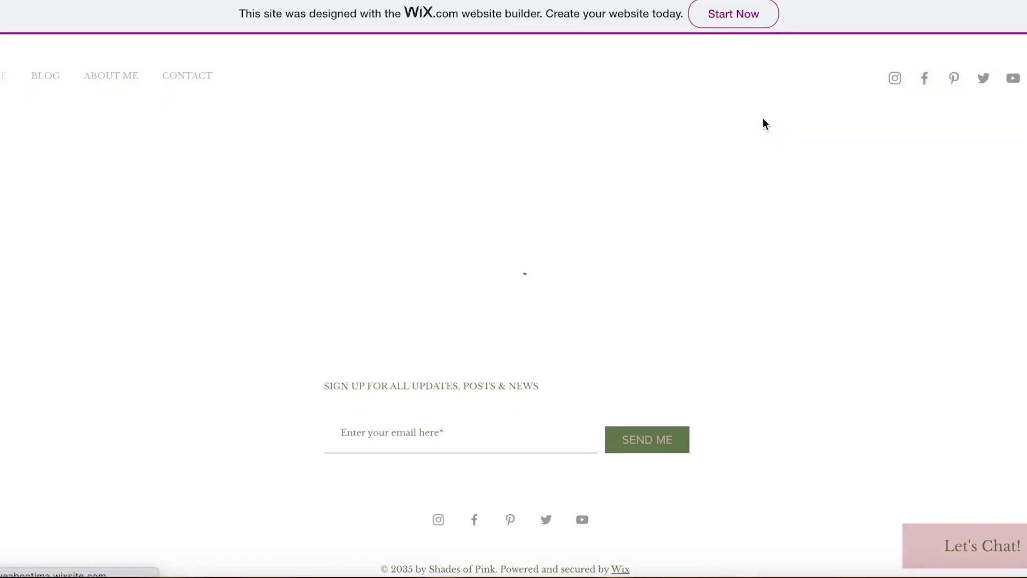
scroll(763, 120, up, 10)
scroll(786, 130, up, 8)
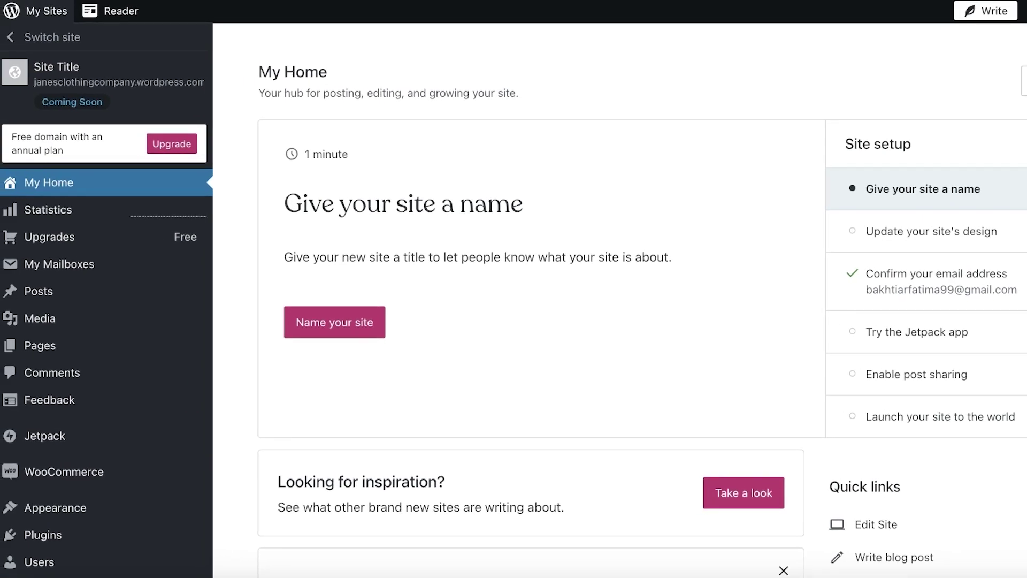
Step: Open the Import Content page for the janesclothingcompany.wordpress.com site
click(22, 37)
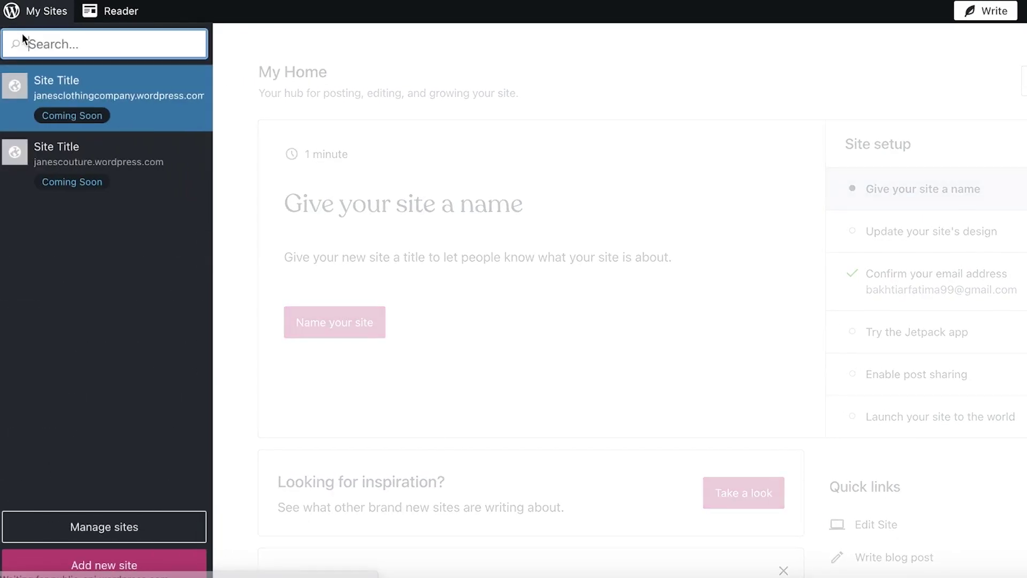
click(79, 117)
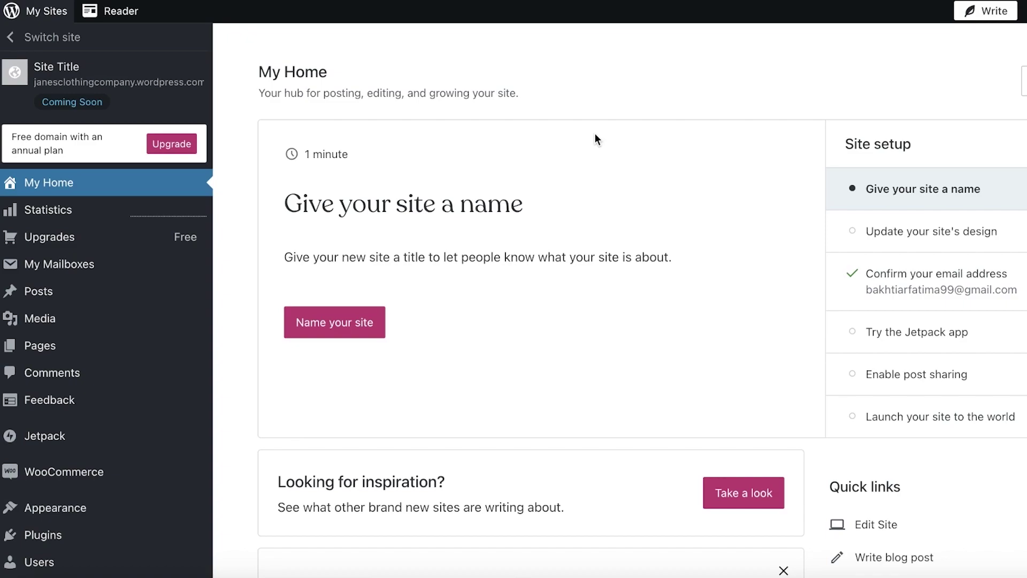
scroll(43, 267, down, 9)
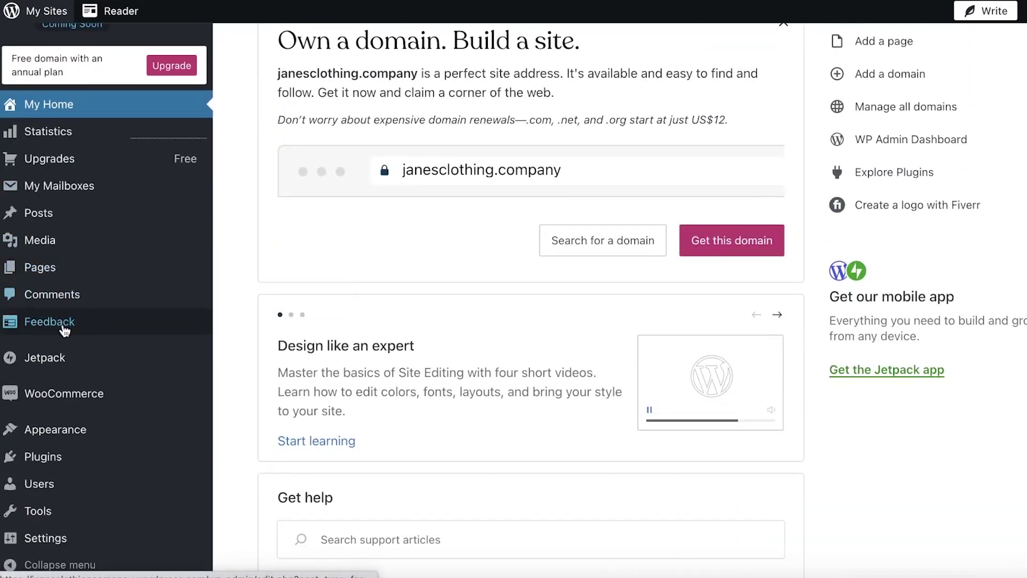
mouse_move(40, 521)
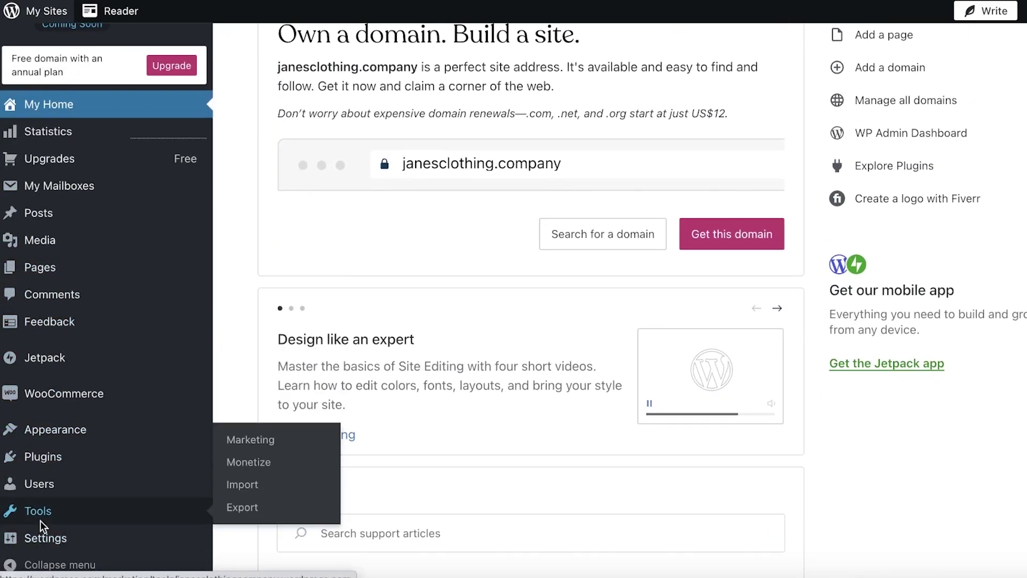
click(126, 508)
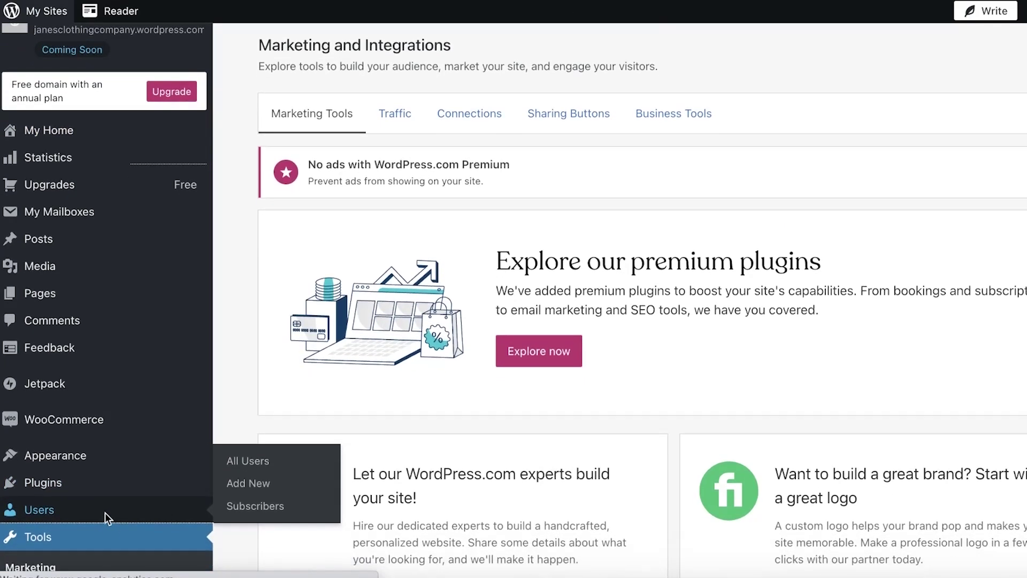
scroll(72, 530, down, 3)
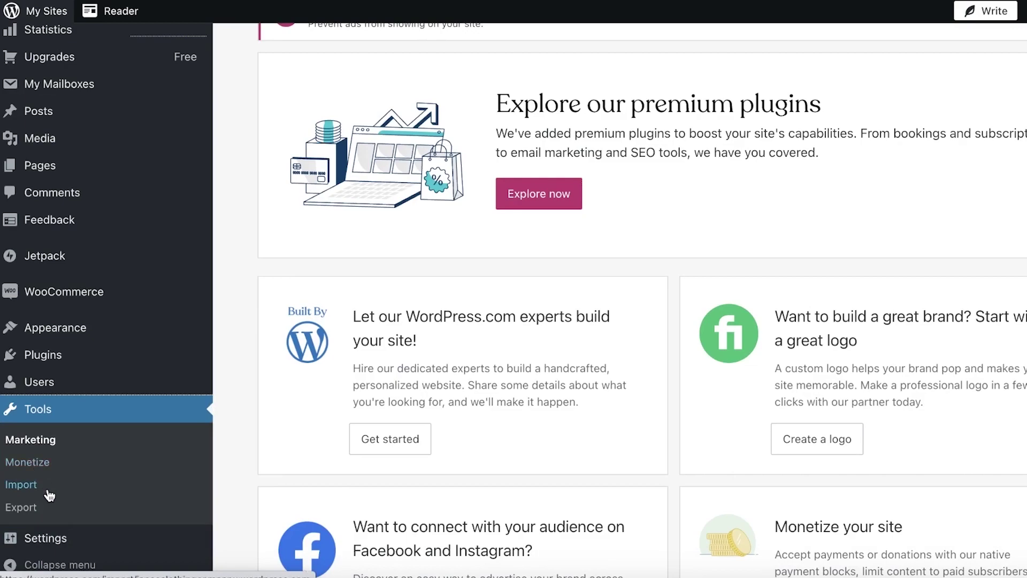
click(49, 496)
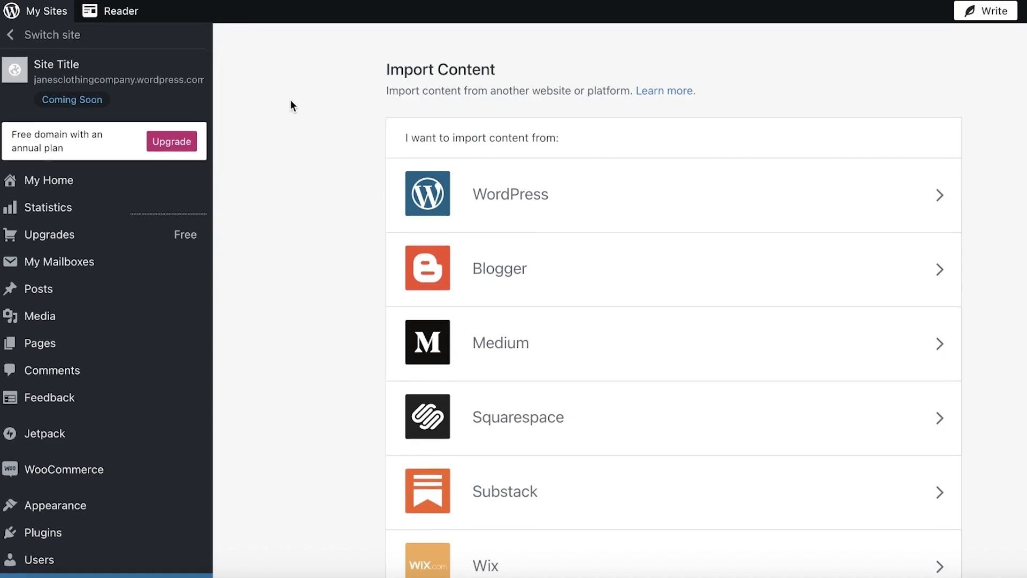
Step: Review the platforms available for import, including the full importer list, and choose the Wix importer
scroll(321, 123, down, 1)
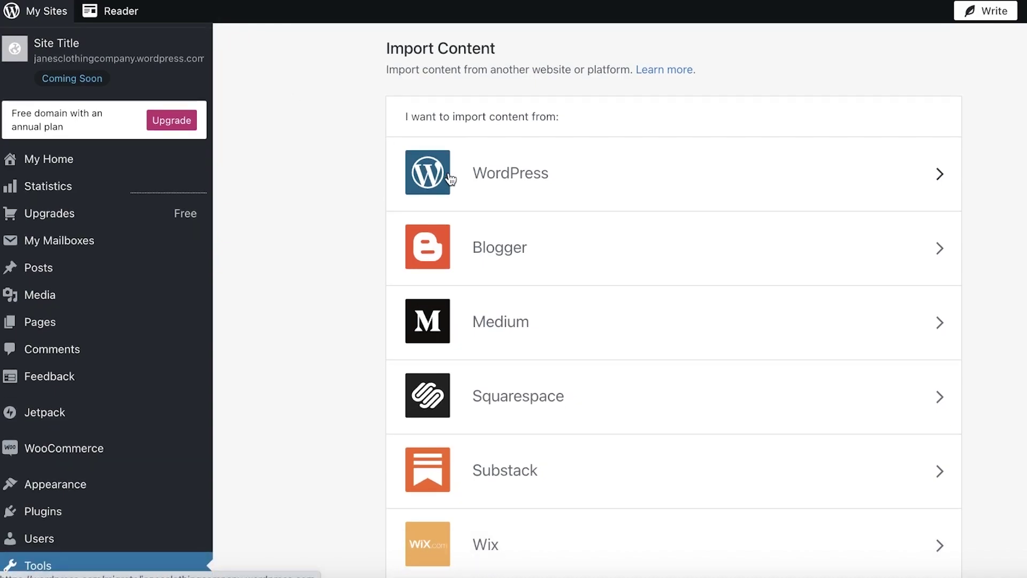
scroll(481, 374, down, 1)
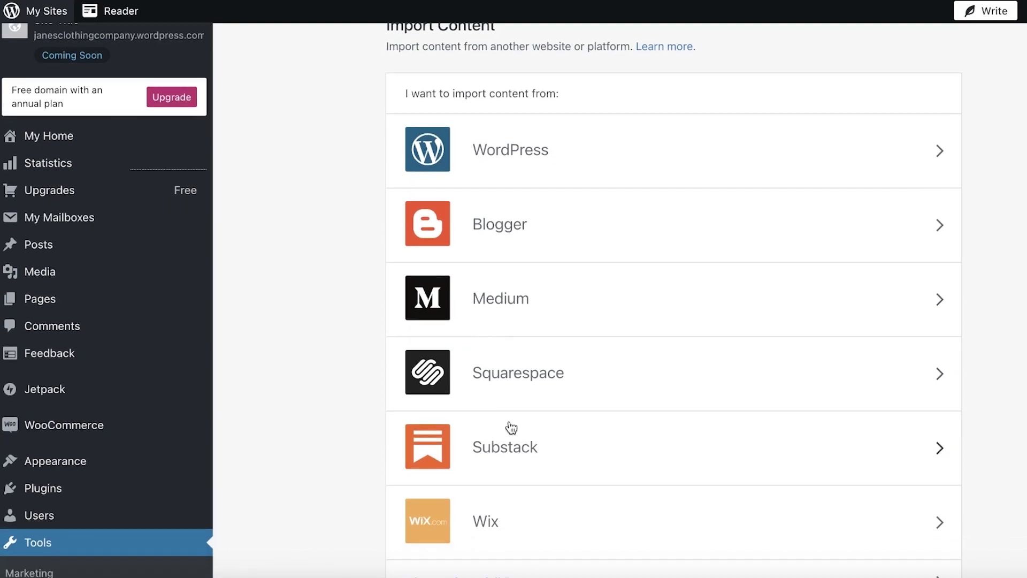
scroll(510, 428, down, 2)
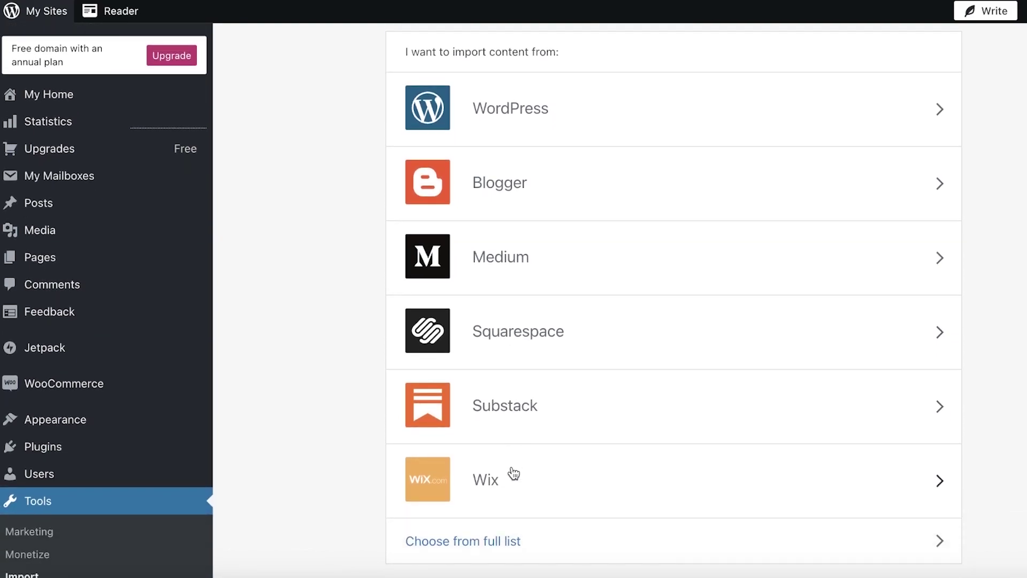
click(446, 550)
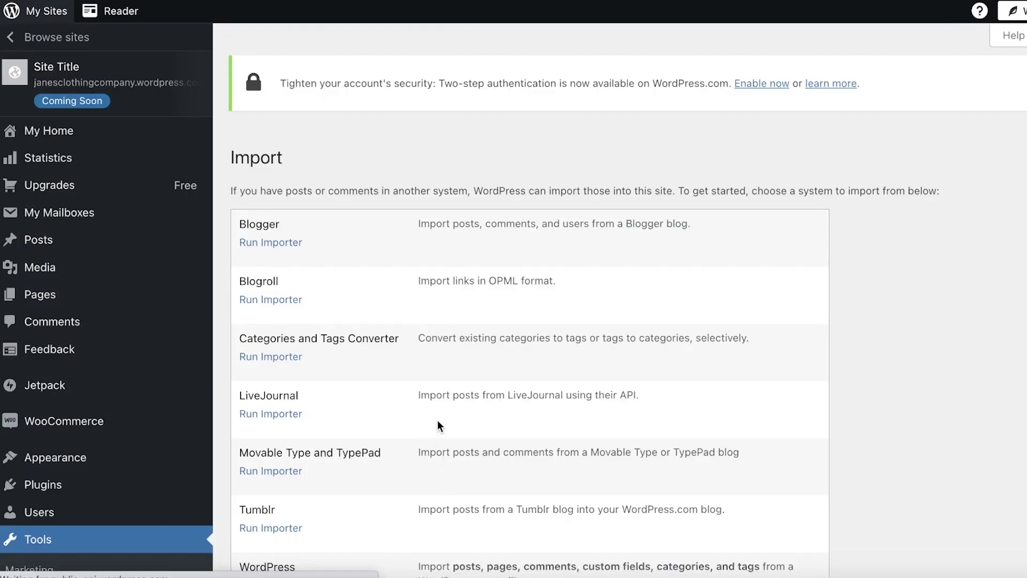
scroll(422, 396, down, 3)
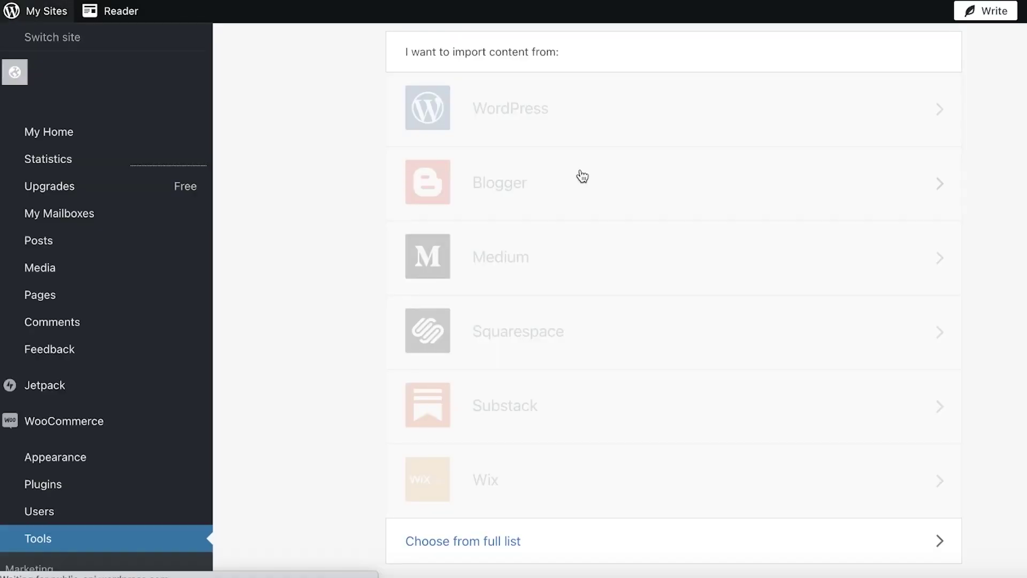
click(522, 431)
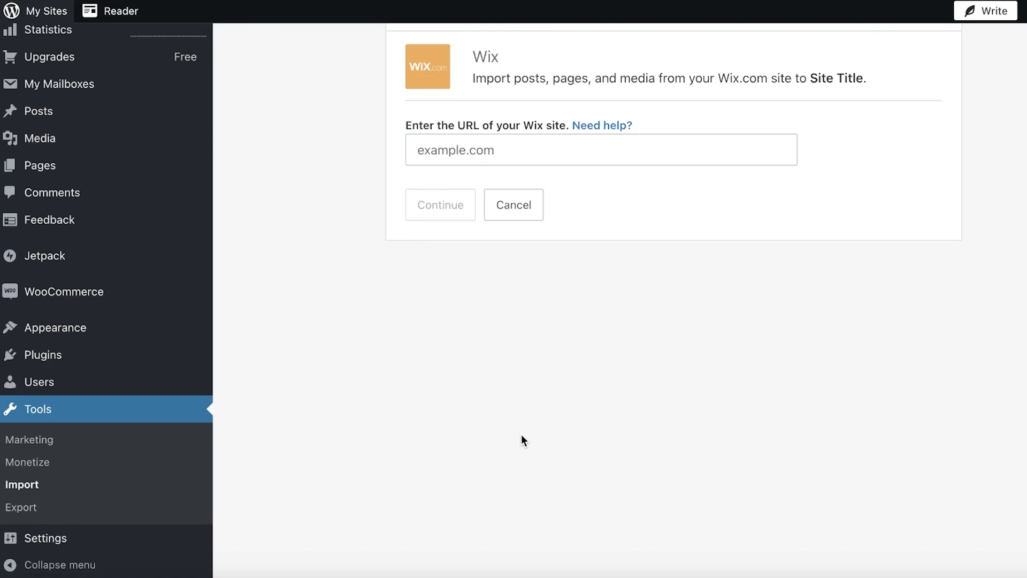
Step: Try to import the published makeup blog by giving its copied web address to the Wix importer and checking the site preview
click(513, 155)
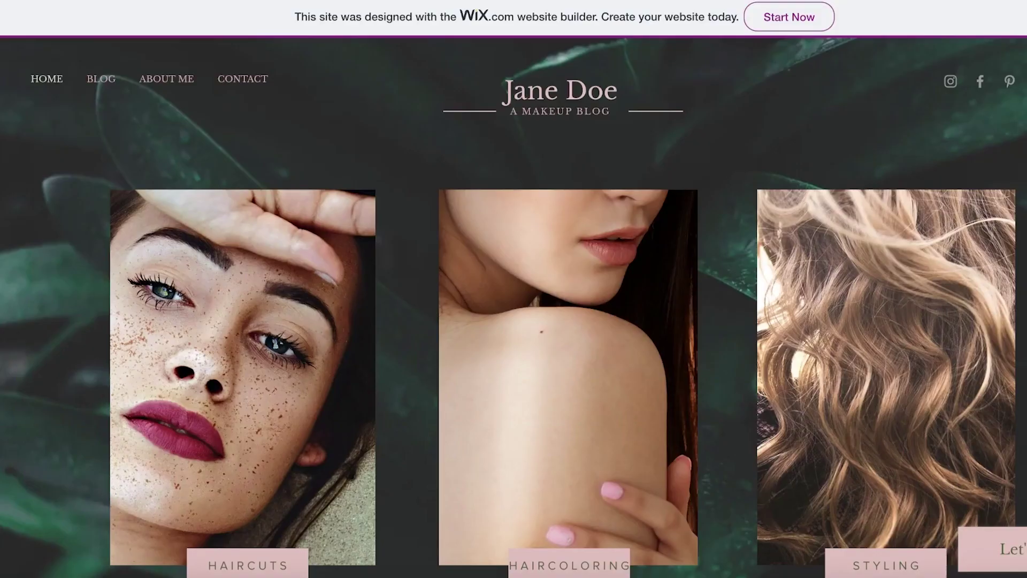
right_click(465, 3)
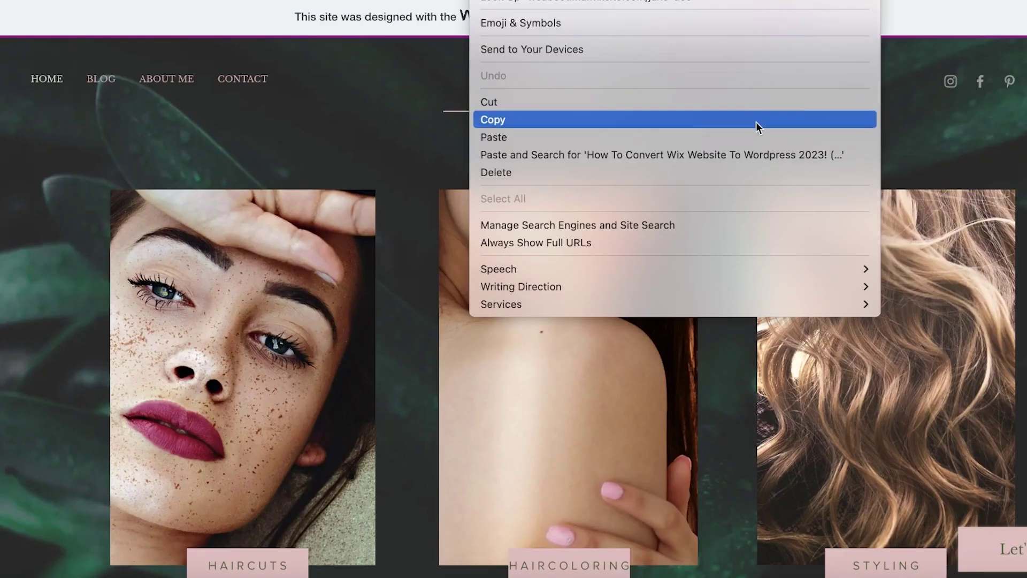
click(756, 119)
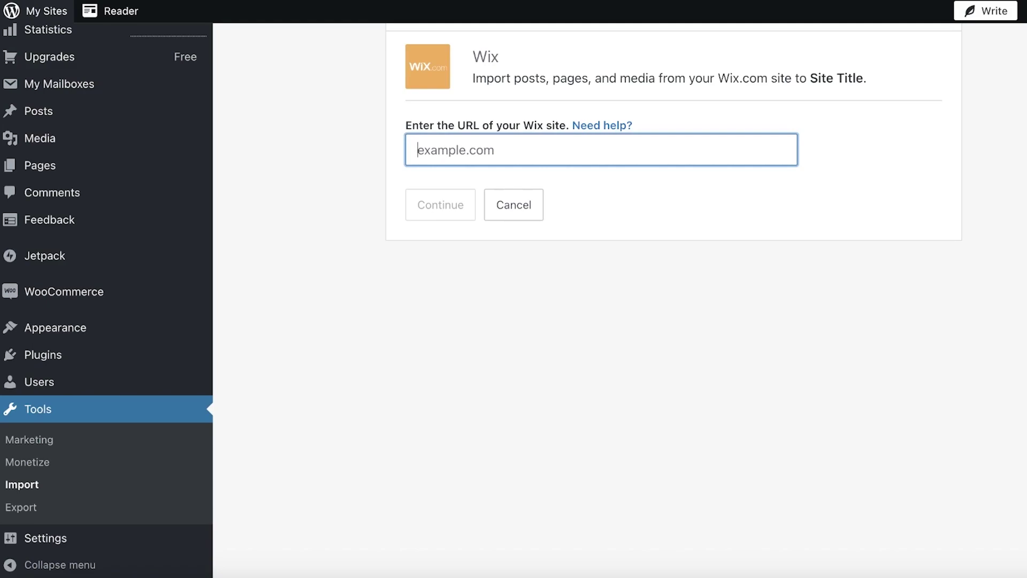
right_click(500, 147)
click(548, 268)
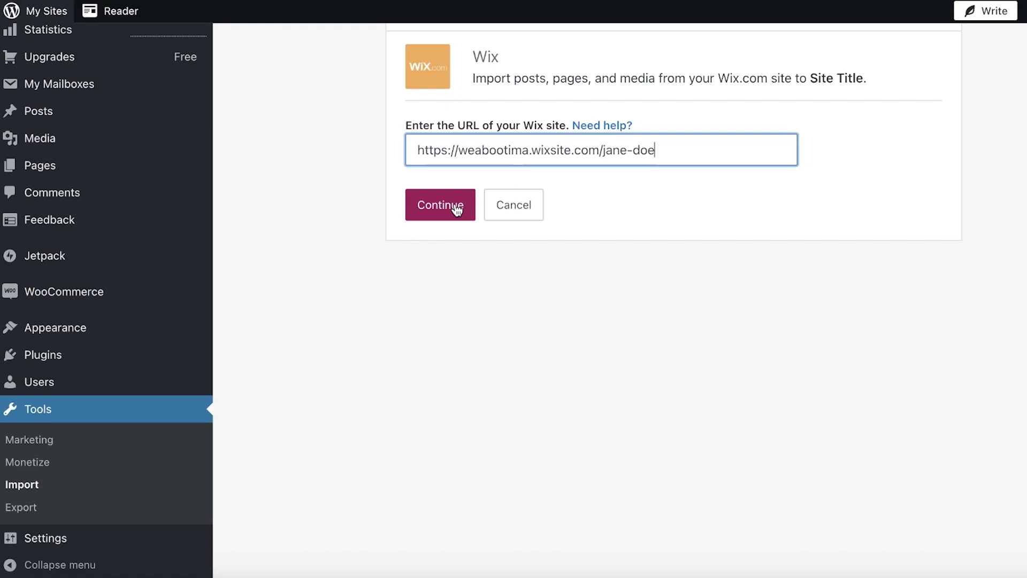
click(456, 208)
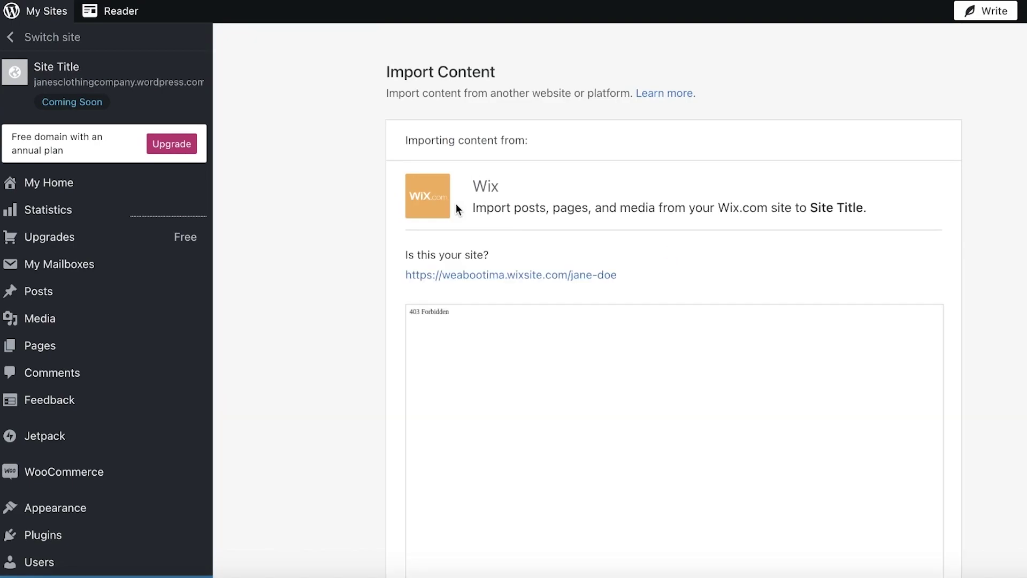
scroll(422, 354, down, 5)
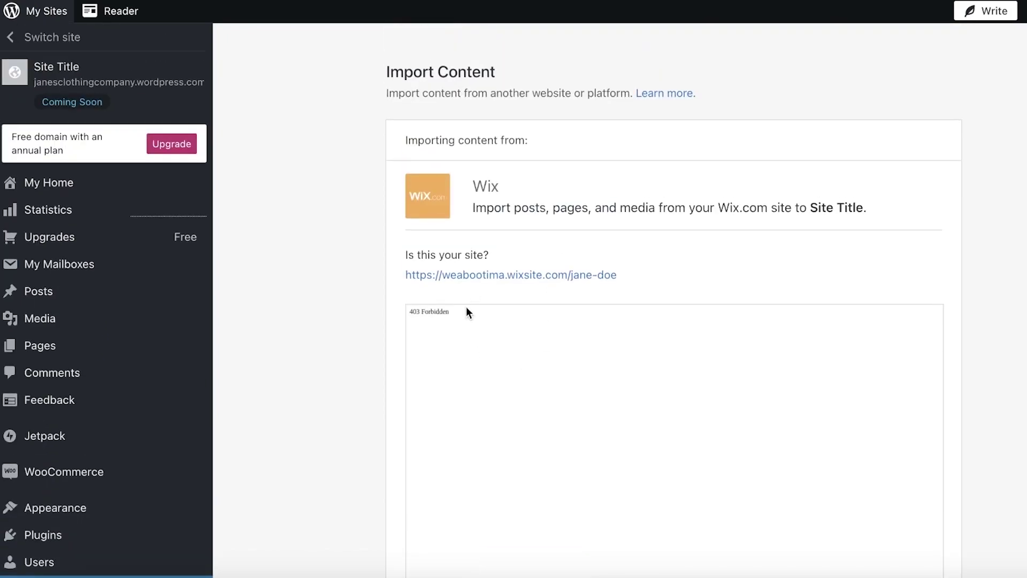
scroll(466, 306, down, 3)
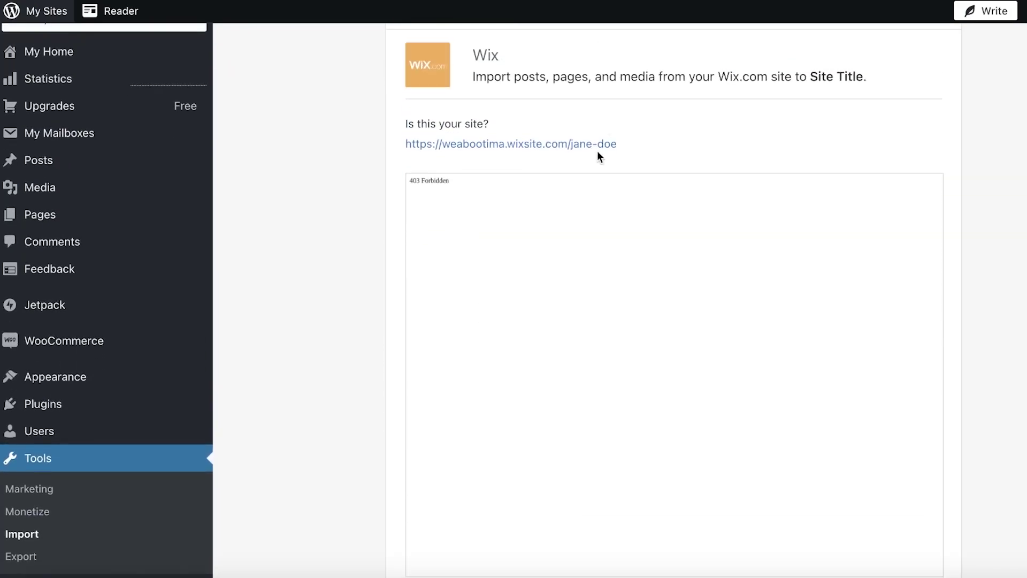
scroll(596, 150, down, 5)
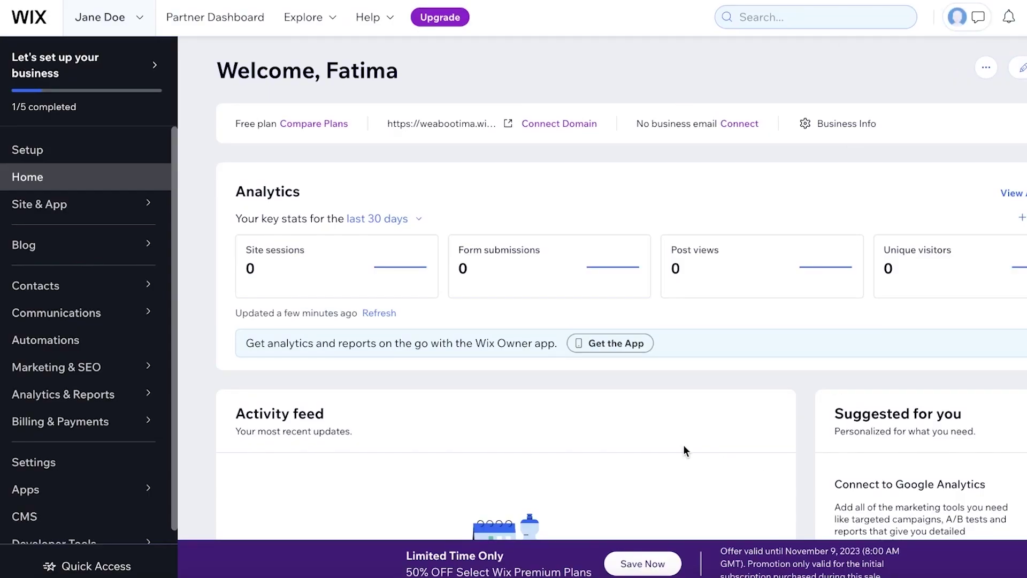
Step: Switch to My Sites in Wix, open the live Durden1 site and copy its web address
scroll(683, 449, down, 3)
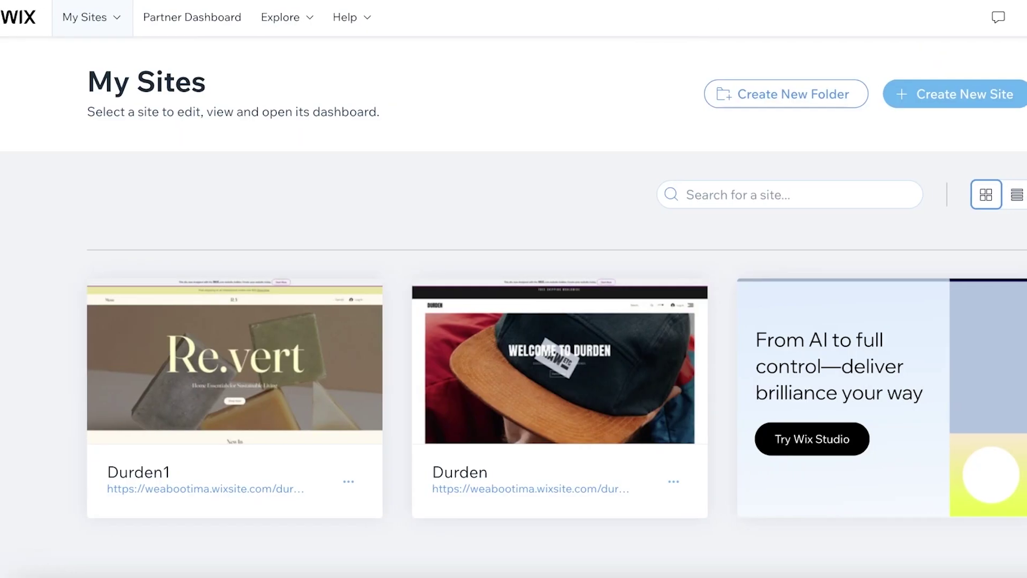
mouse_move(212, 466)
click(208, 490)
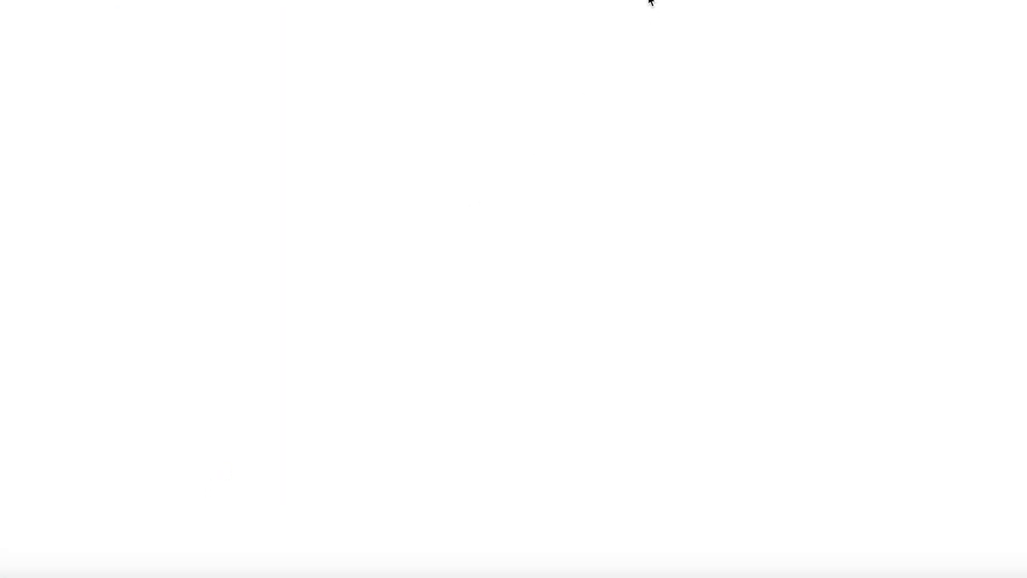
right_click(653, 2)
click(696, 115)
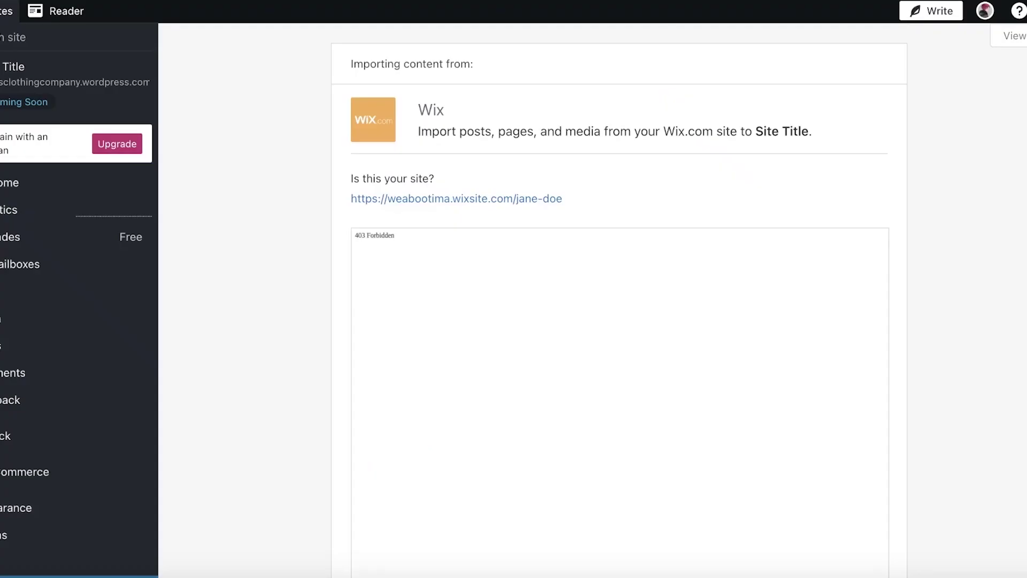
Step: Replace the makeup blog's URL in the Wix importer with the copied Durden1 address and start the import
scroll(584, 214, down, 1)
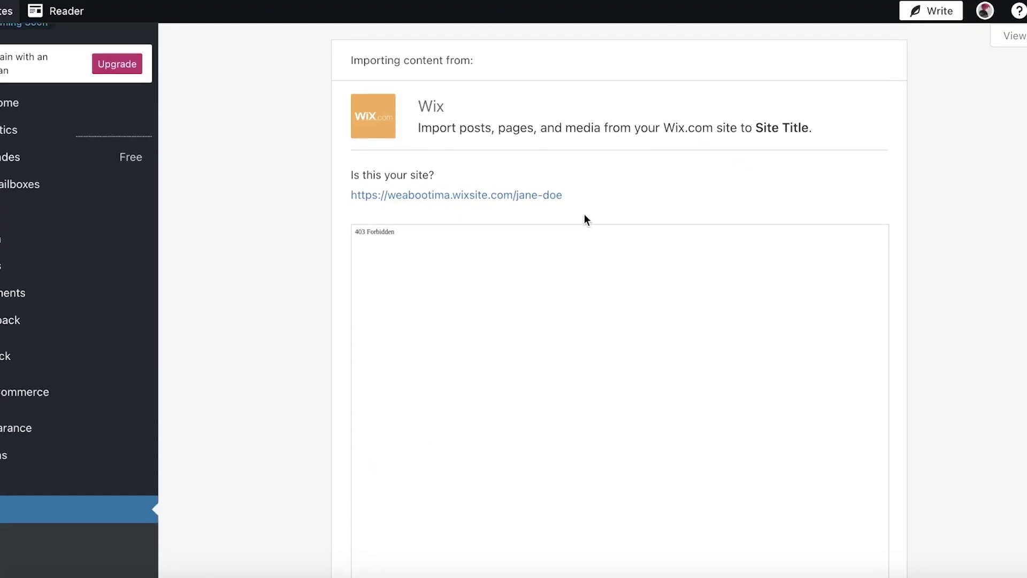
scroll(503, 146, up, 2)
scroll(460, 169, down, 7)
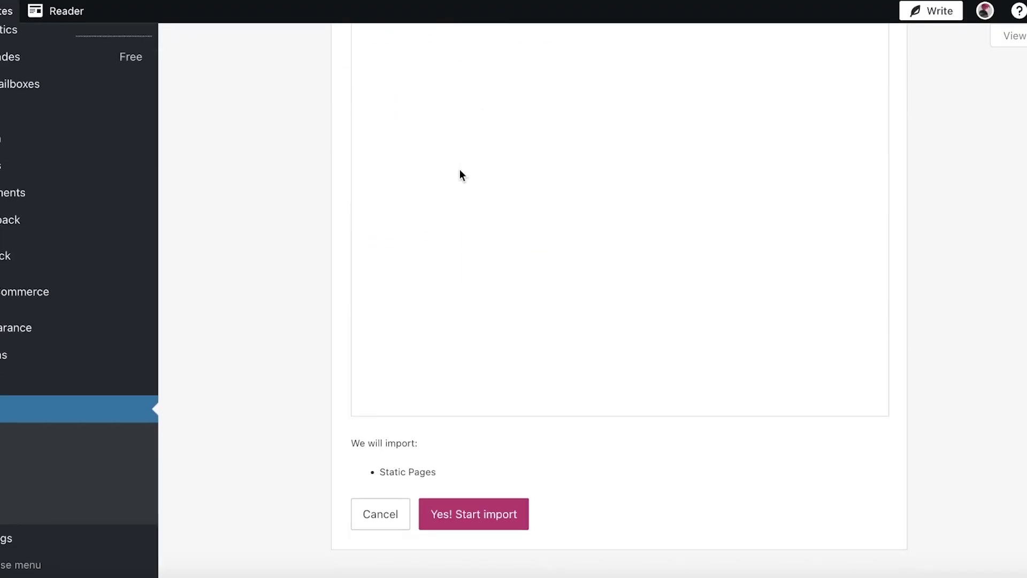
click(384, 523)
triple_click(528, 93)
right_click(528, 91)
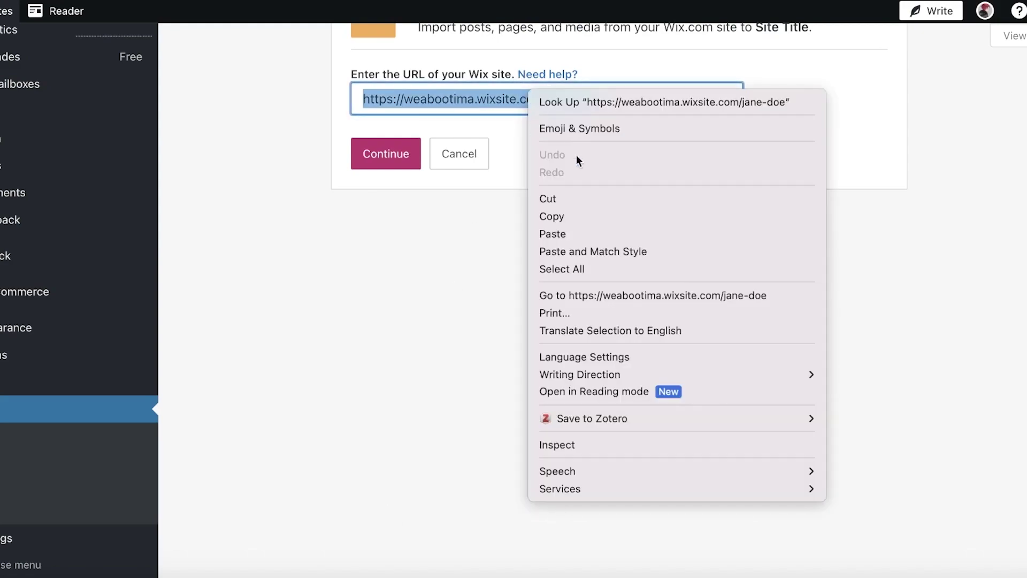
key(Return)
click(369, 153)
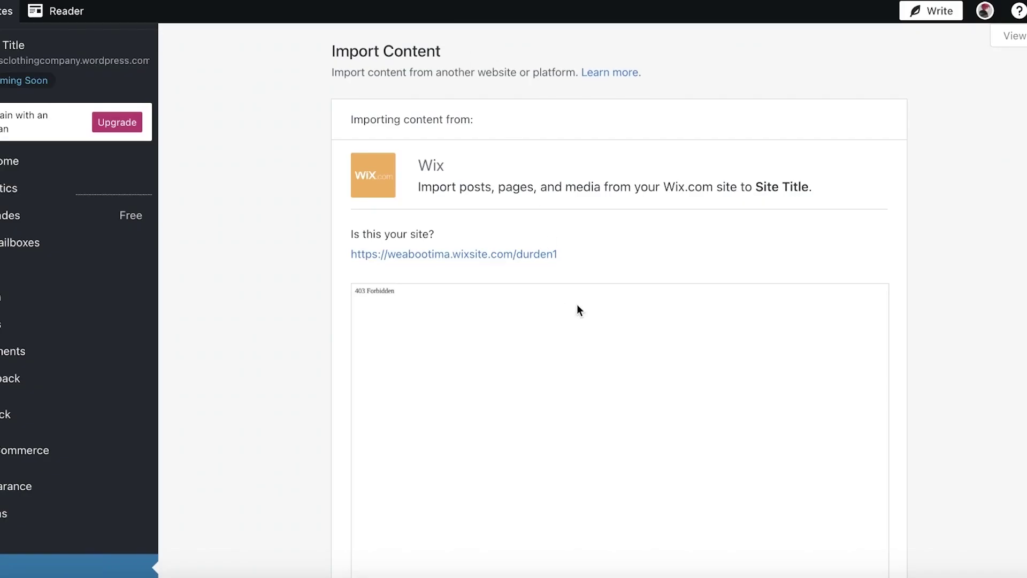
scroll(577, 304, down, 5)
click(472, 521)
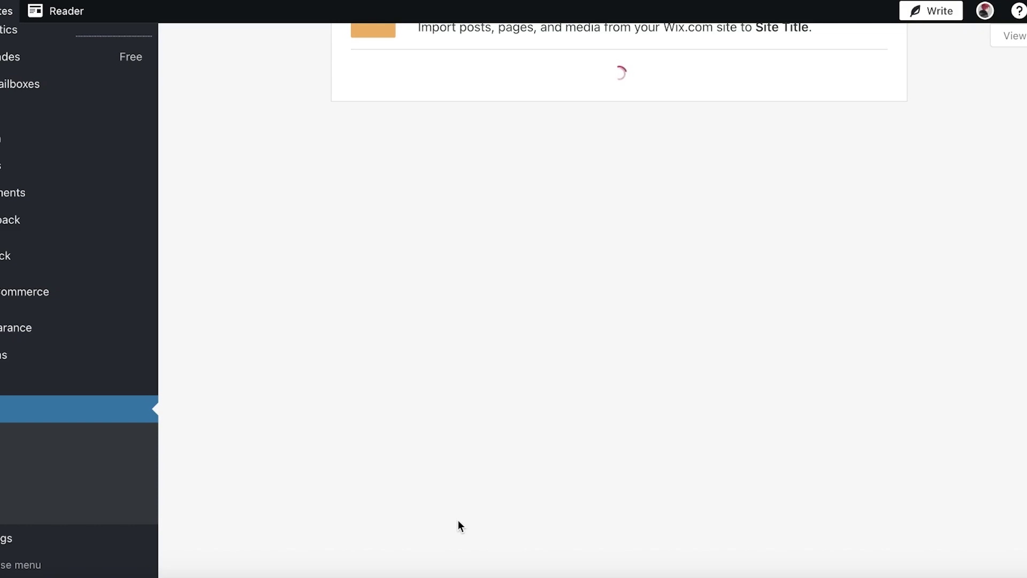
Step: Examine the WordPress site's navigation and its imported Home page, checking how the text, buttons and images carried over
scroll(458, 525, up, 3)
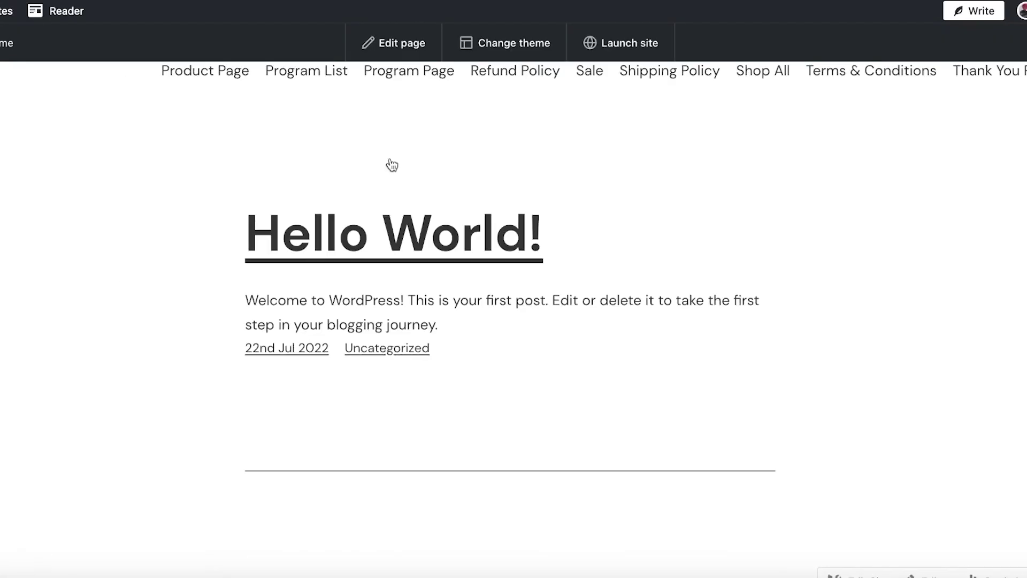
click(1016, 1)
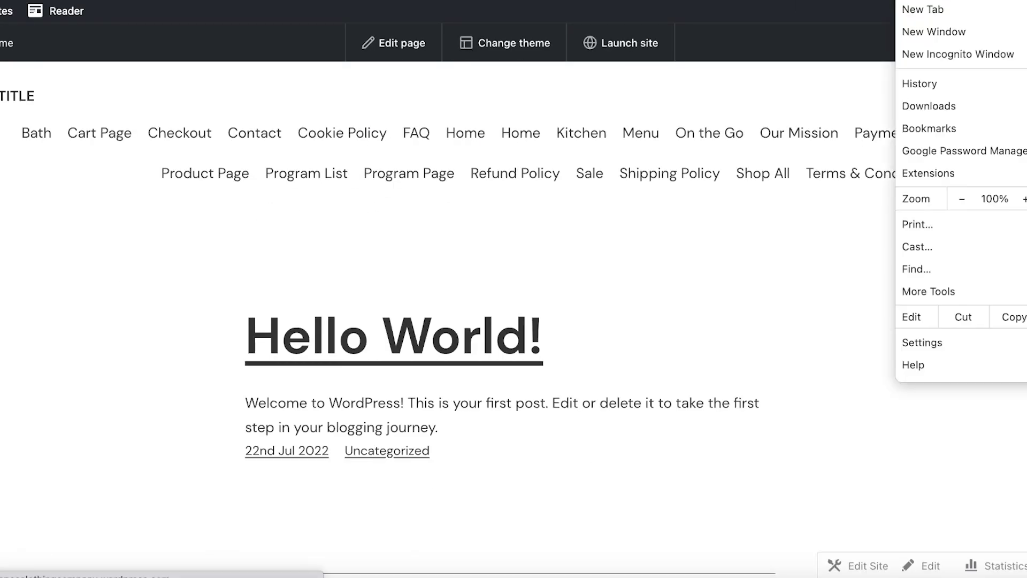
mouse_move(971, 83)
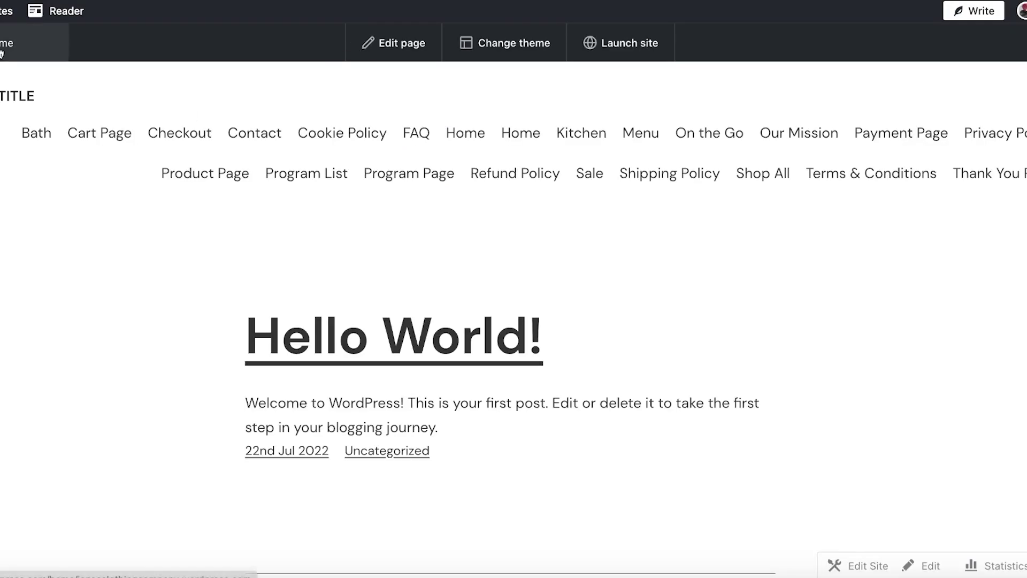
click(16, 43)
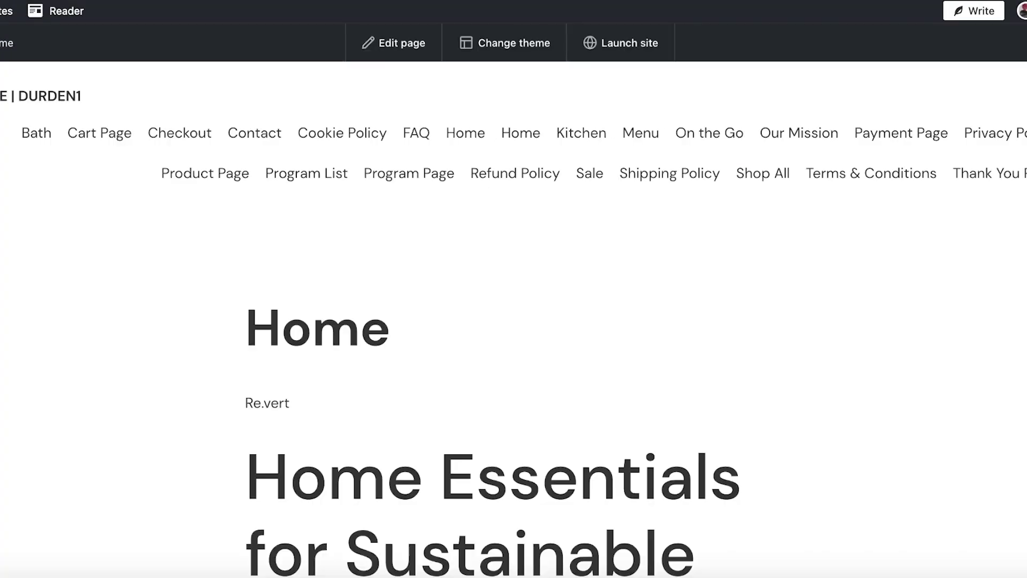
scroll(312, 64, down, 5)
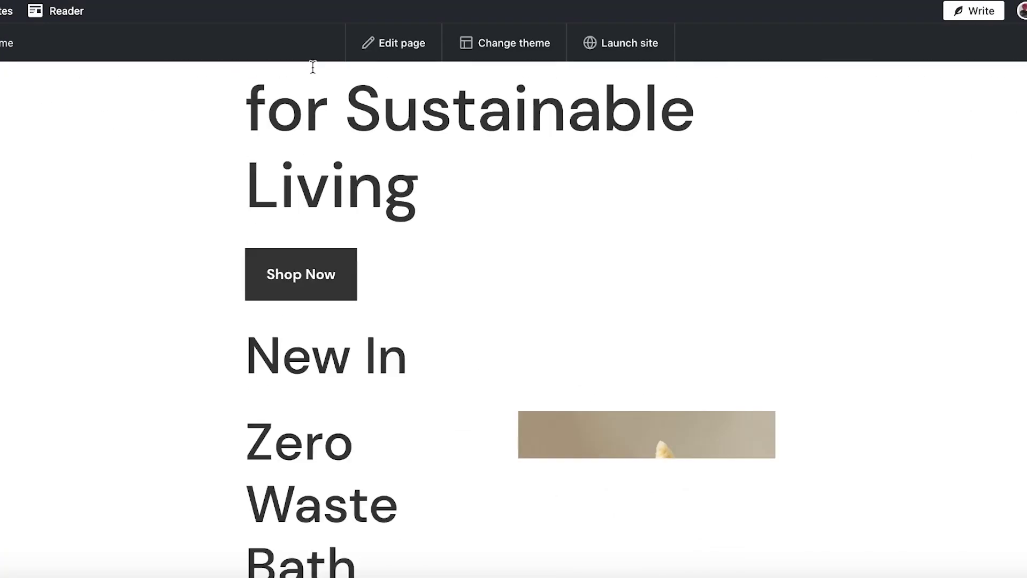
scroll(435, 305, up, 1)
scroll(442, 282, down, 10)
scroll(627, 219, up, 10)
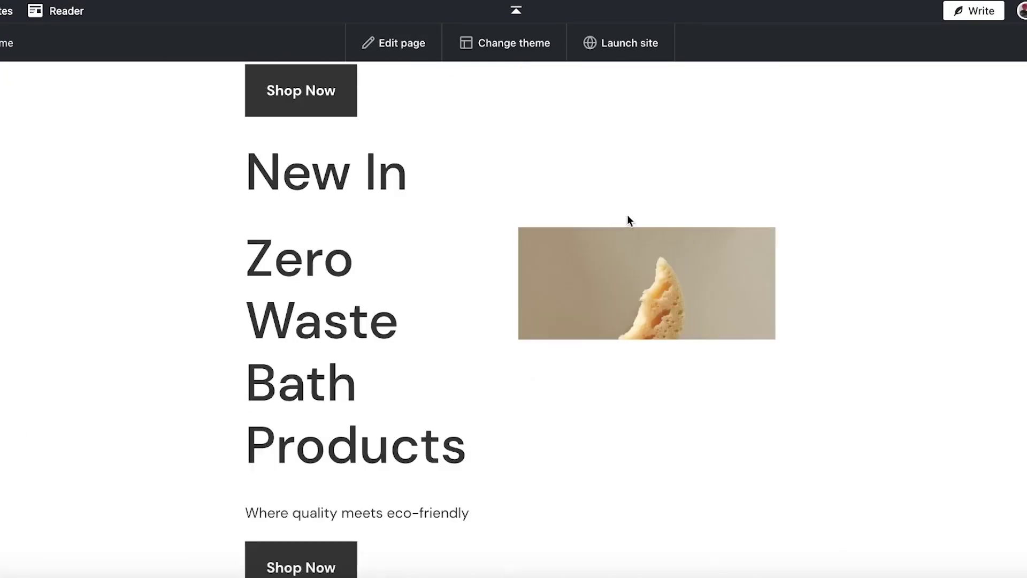
Step: Compare the imported WordPress Home page with the hero section of the original Re.vert site on Wix
scroll(624, 218, down, 5)
scroll(399, 278, down, 5)
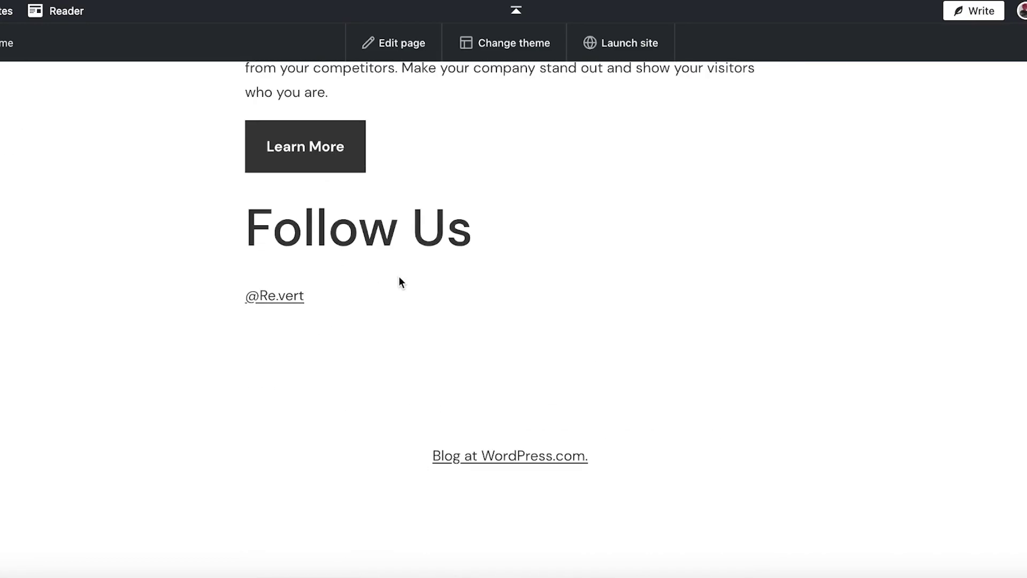
scroll(410, 262, up, 15)
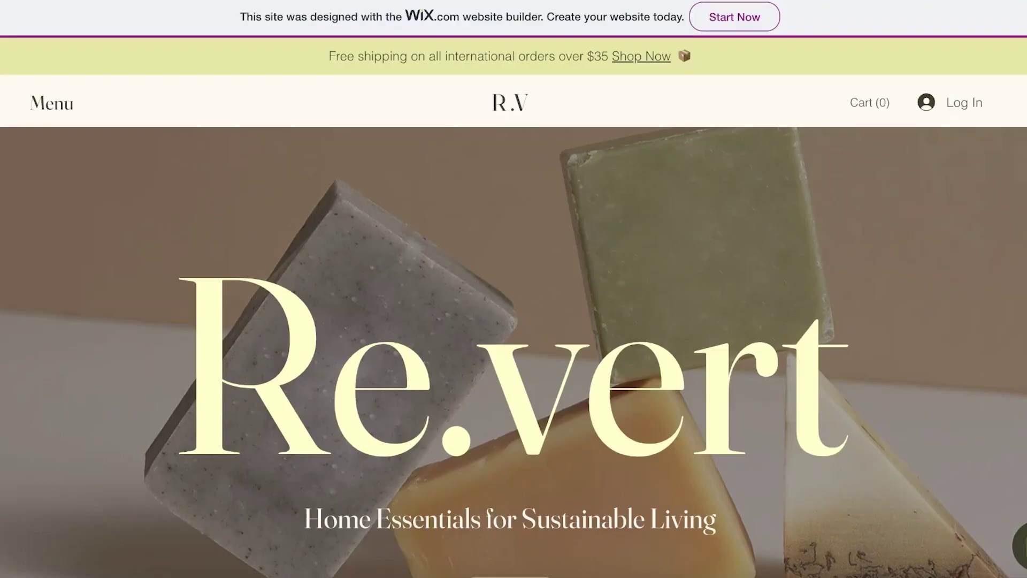
scroll(474, 166, down, 3)
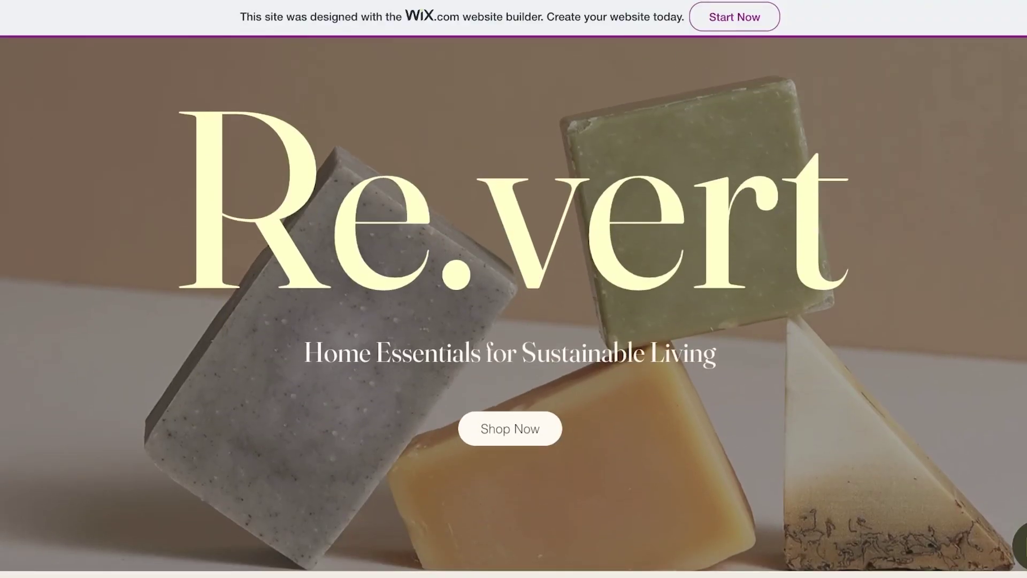
scroll(265, 324, up, 3)
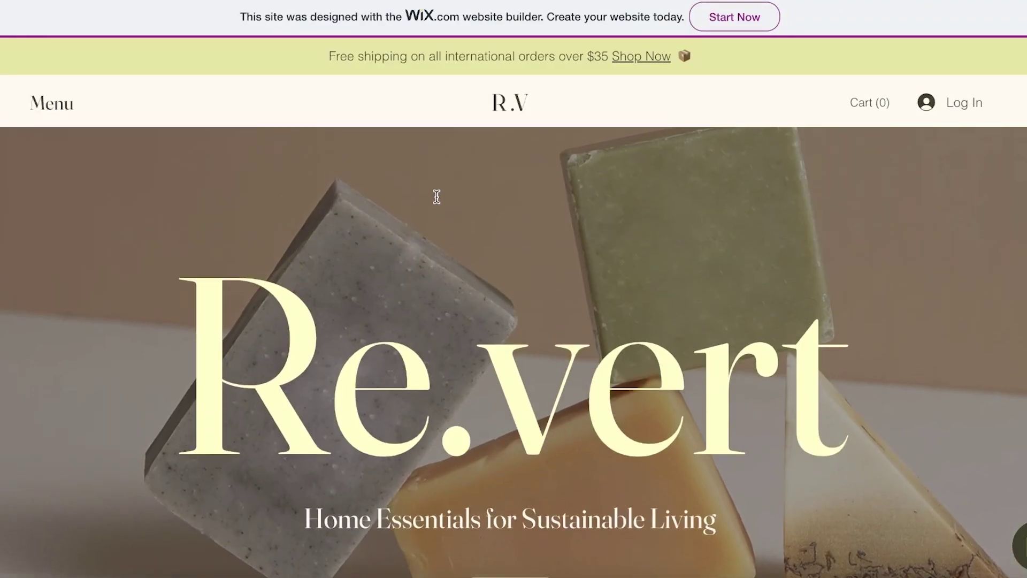
scroll(518, 258, down, 5)
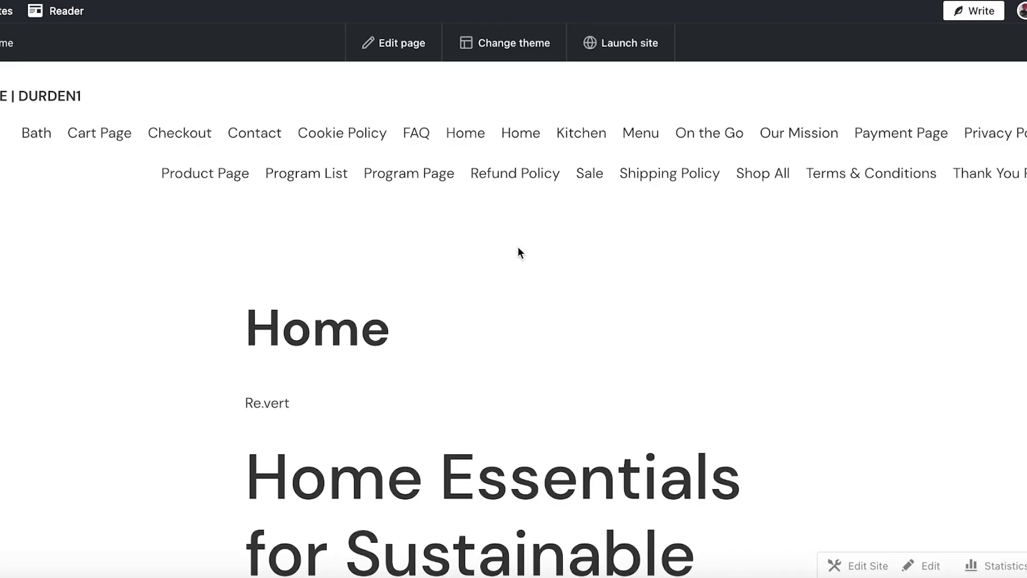
Step: Check the imported Home page's sections against the original Wix page, following the Wix page down to its footer
scroll(518, 251, down, 15)
scroll(525, 260, up, 8)
scroll(362, 192, down, 3)
scroll(521, 259, down, 8)
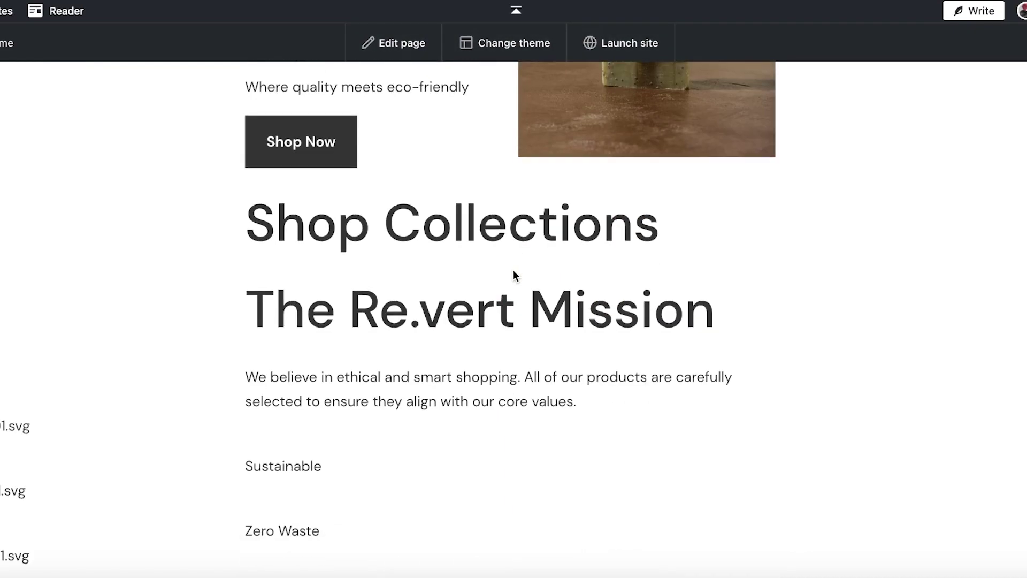
scroll(512, 270, up, 10)
click(425, 343)
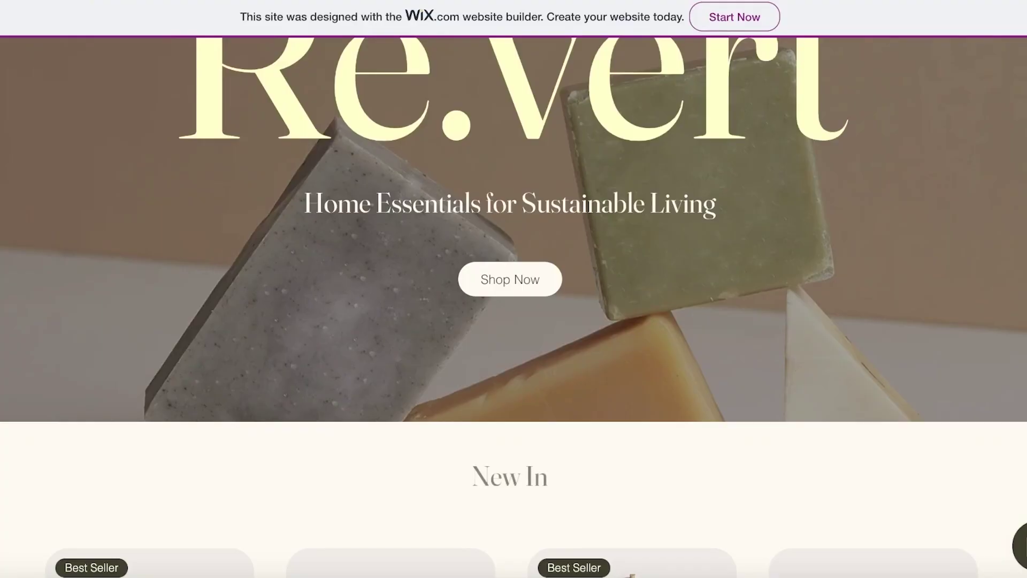
scroll(583, 229, down, 10)
scroll(583, 229, down, 15)
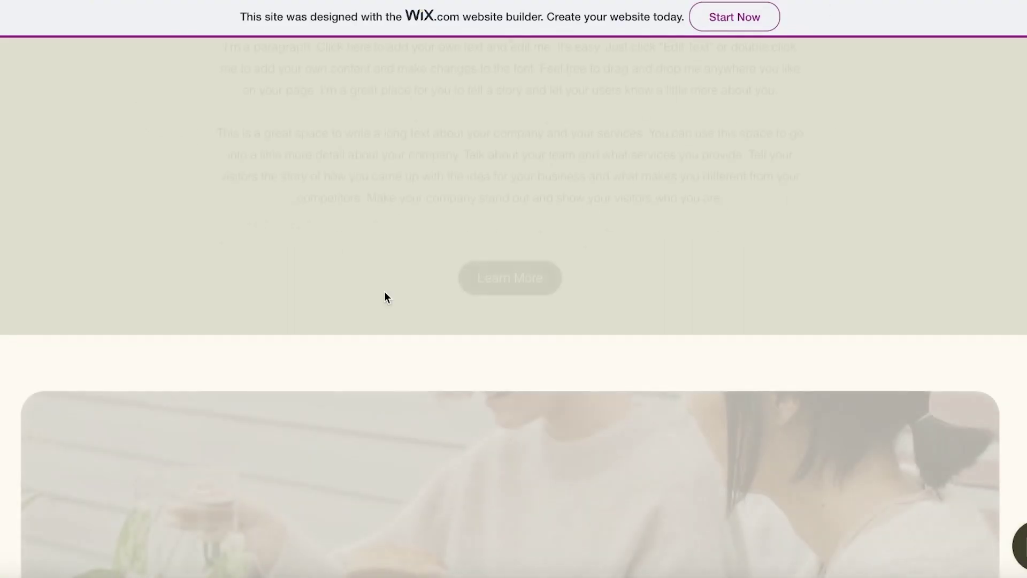
scroll(388, 308, down, 10)
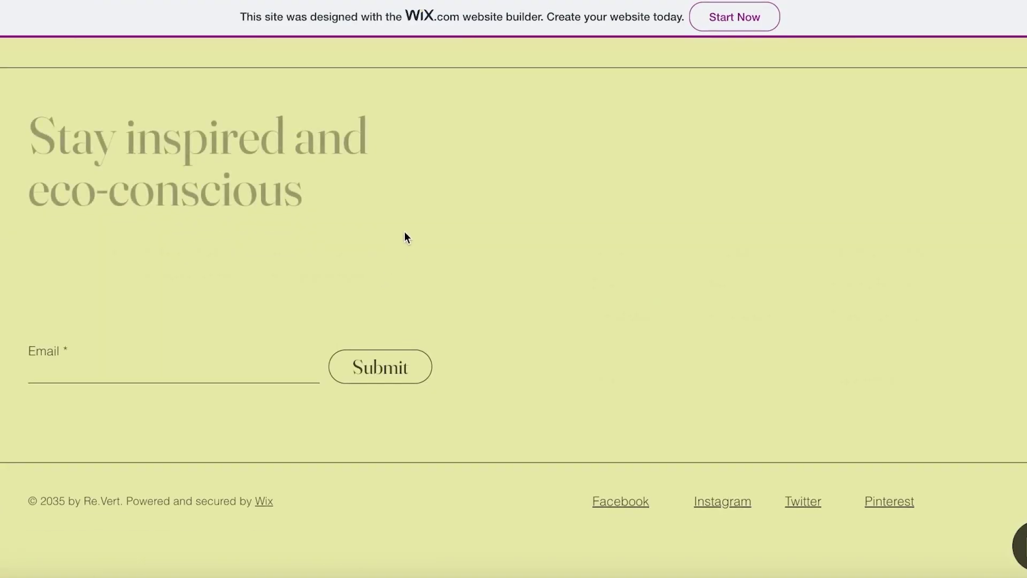
scroll(407, 235, up, 15)
scroll(433, 219, up, 10)
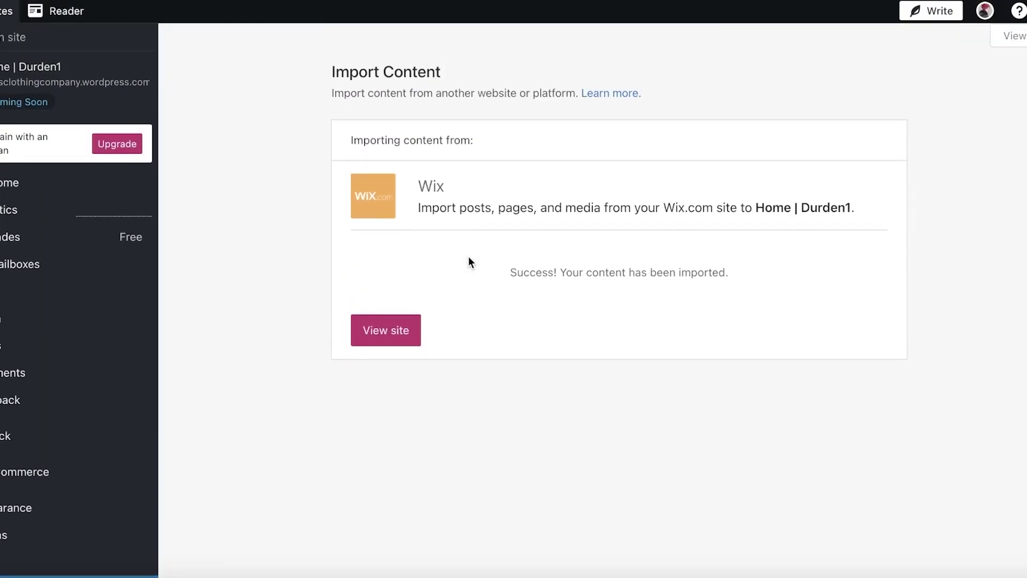
Step: View the WordPress site from the completed Wix import and look through its Home page preview
click(415, 335)
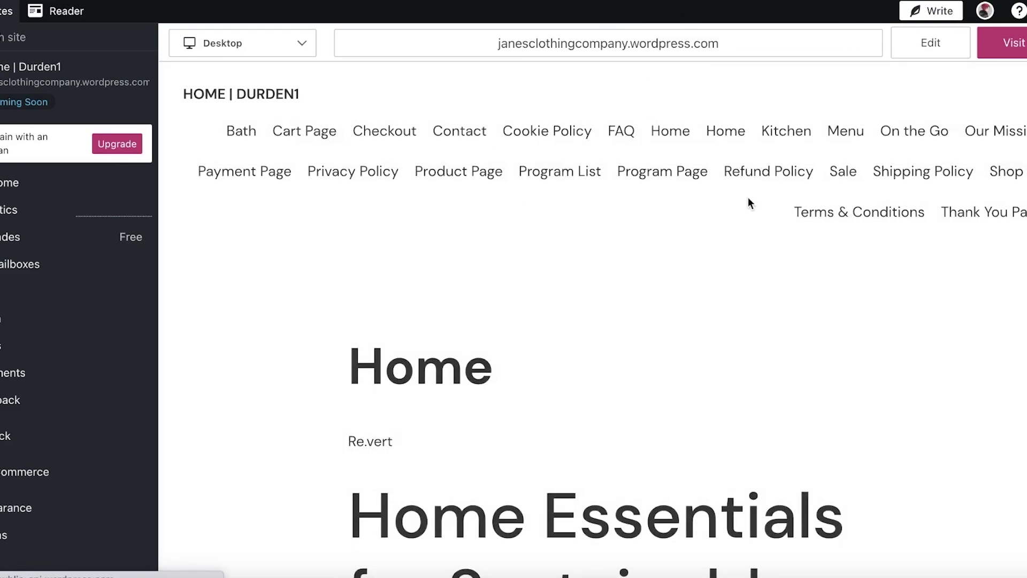
scroll(832, 213, down, 15)
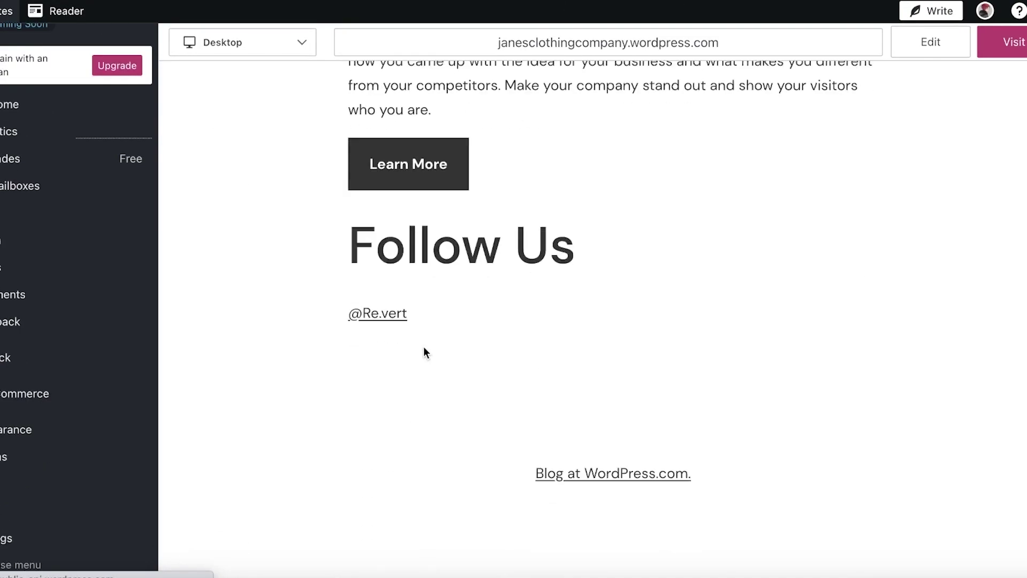
scroll(431, 341, up, 15)
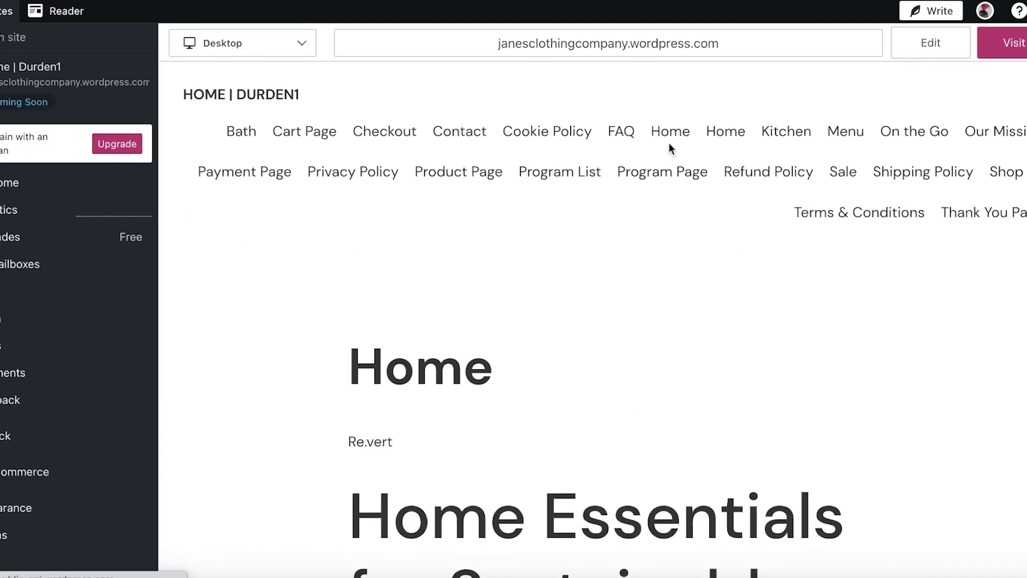
Step: Open the WordPress site's list of published pages and review all the imported pages
click(53, 345)
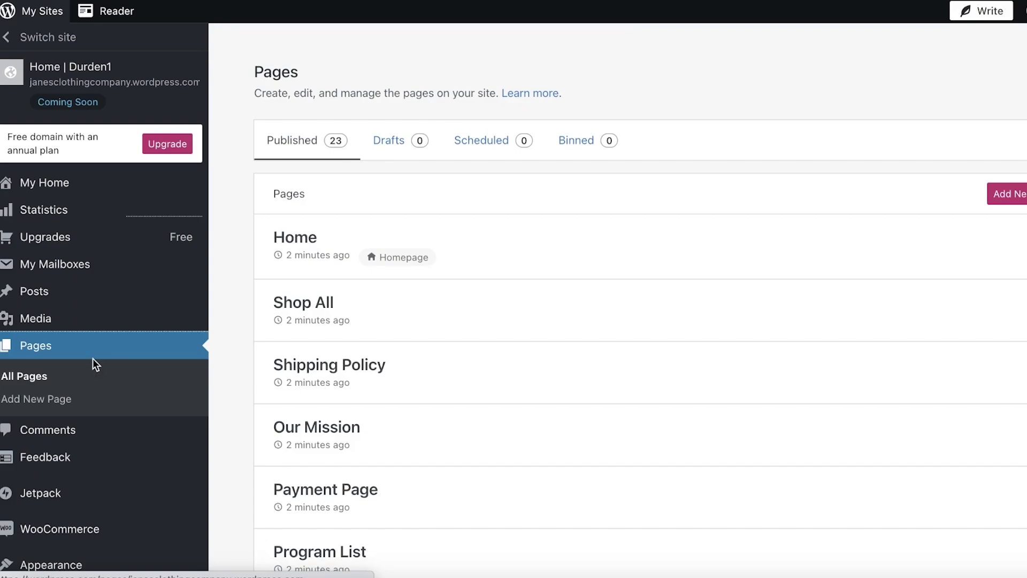
scroll(103, 359, down, 1)
scroll(102, 351, up, 1)
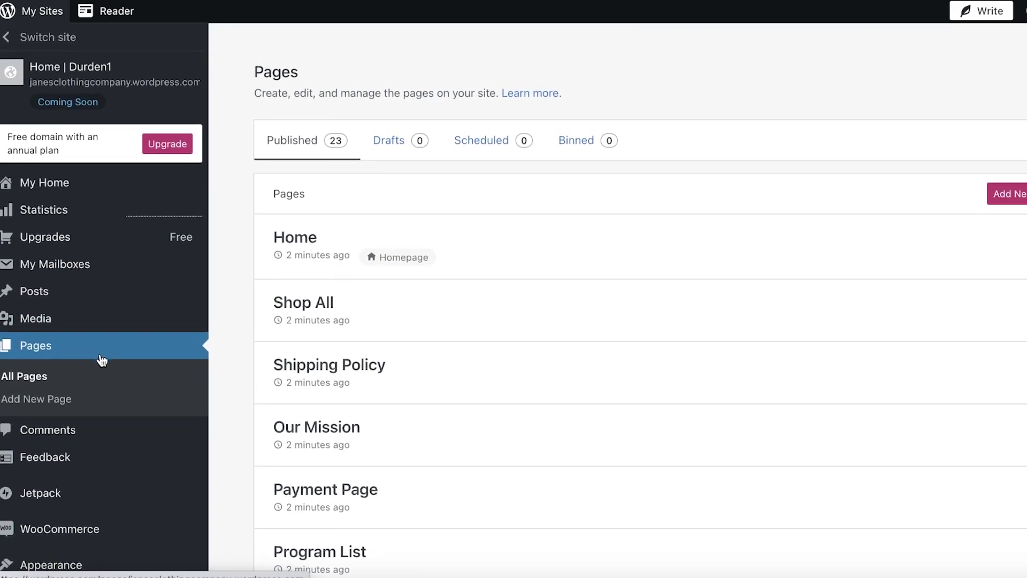
scroll(351, 503, down, 15)
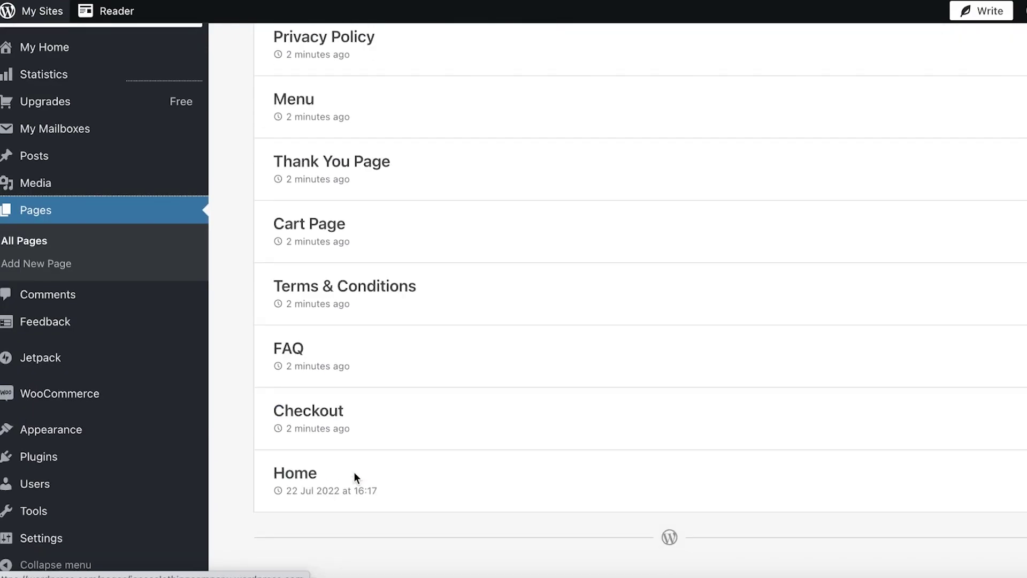
scroll(698, 240, up, 15)
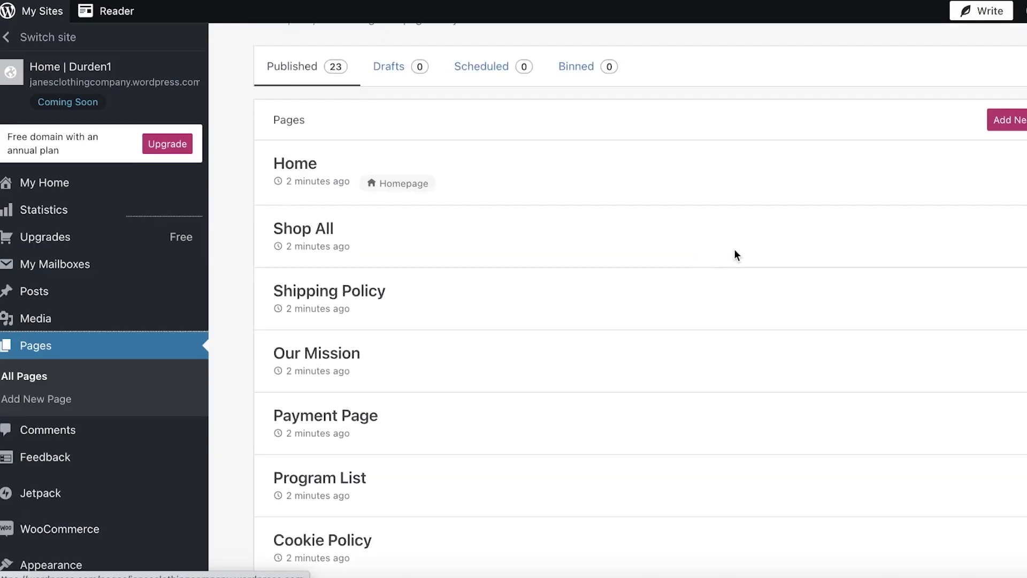
Step: Preview the imported Home page from the page list, check the available device views and close the preview
click(1026, 172)
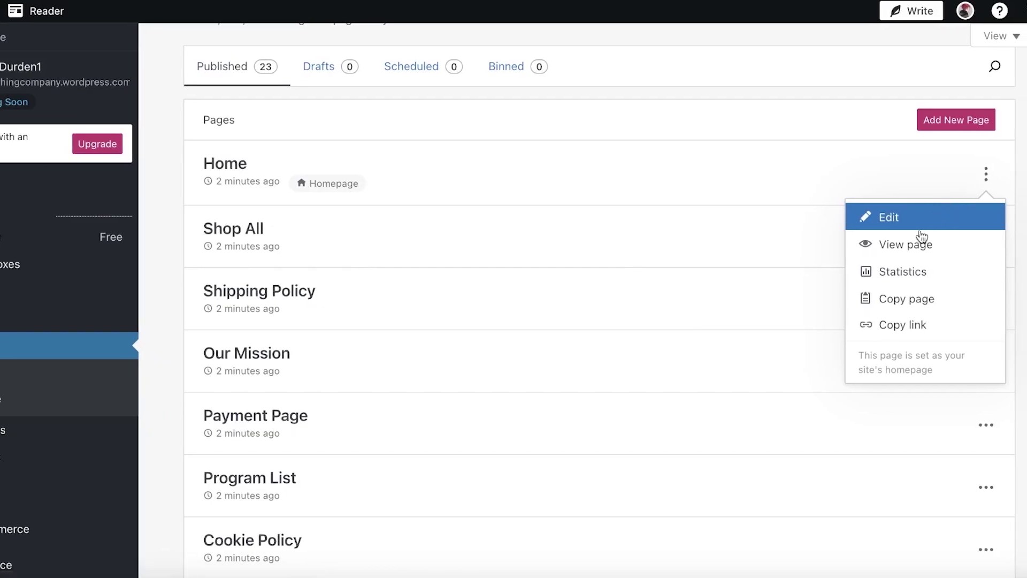
click(976, 246)
scroll(379, 200, down, 5)
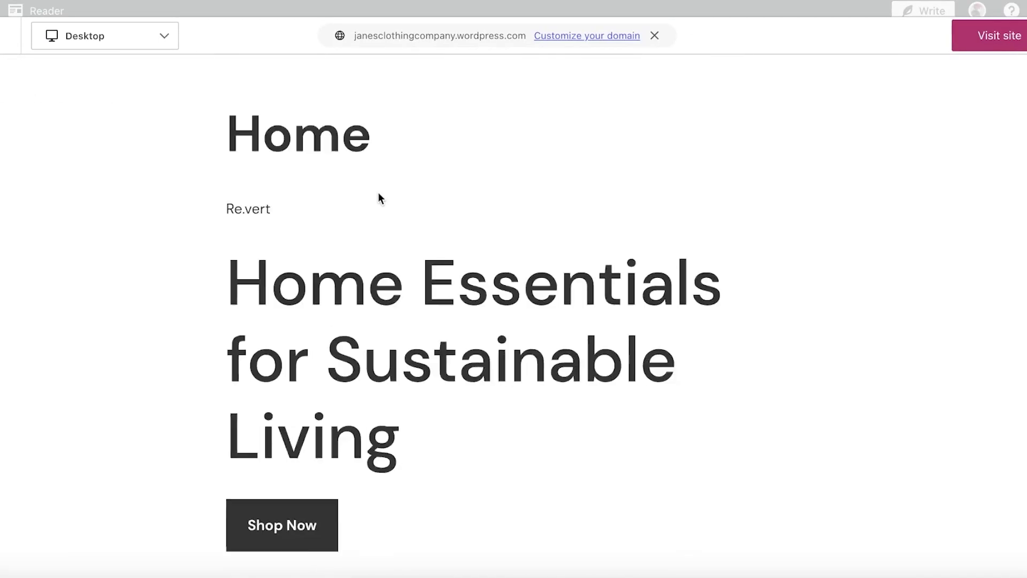
scroll(321, 118, up, 3)
click(69, 38)
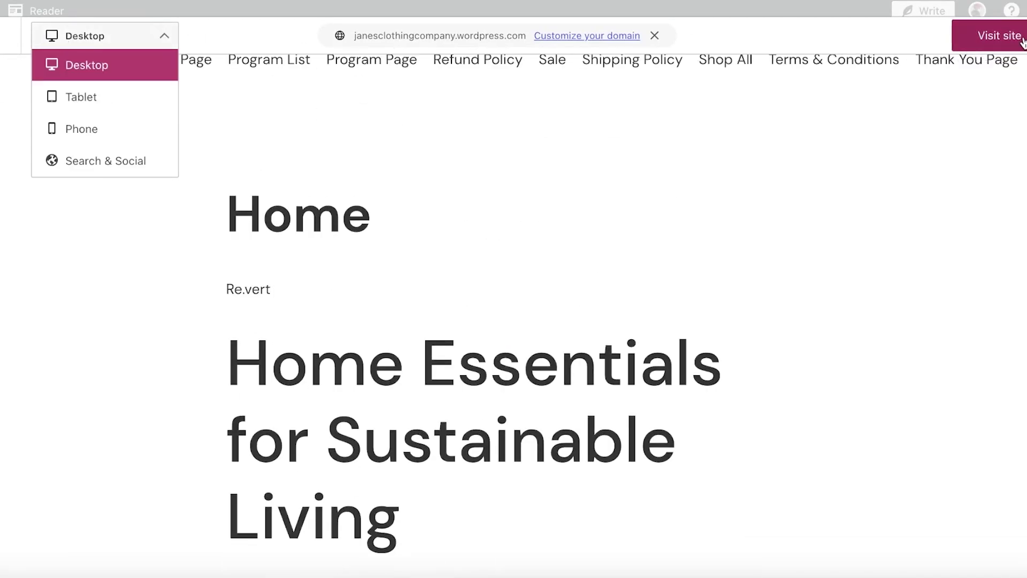
click(16, 33)
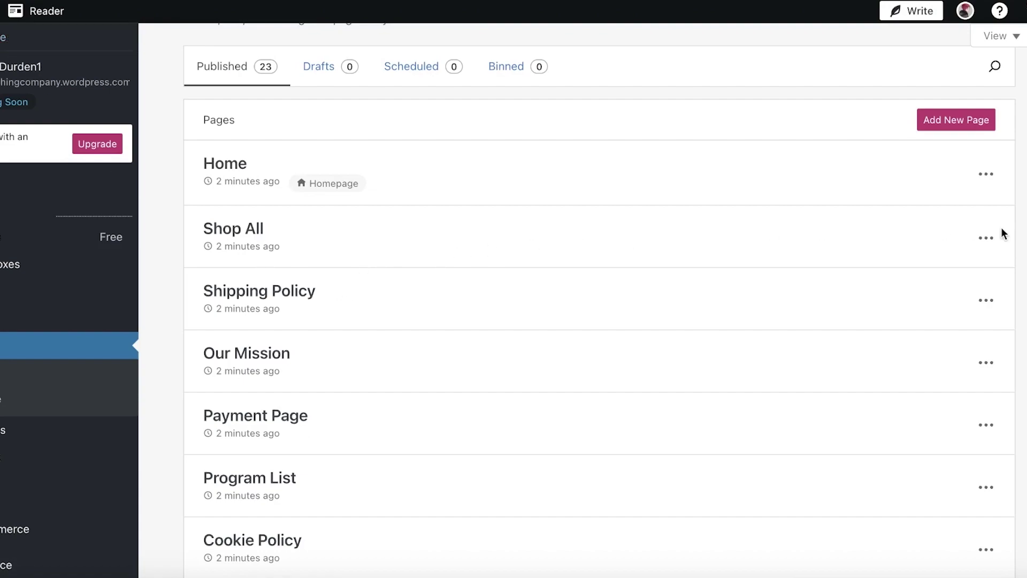
Step: Preview the imported Shop All page, close the preview and look over the site list in Wix
click(988, 239)
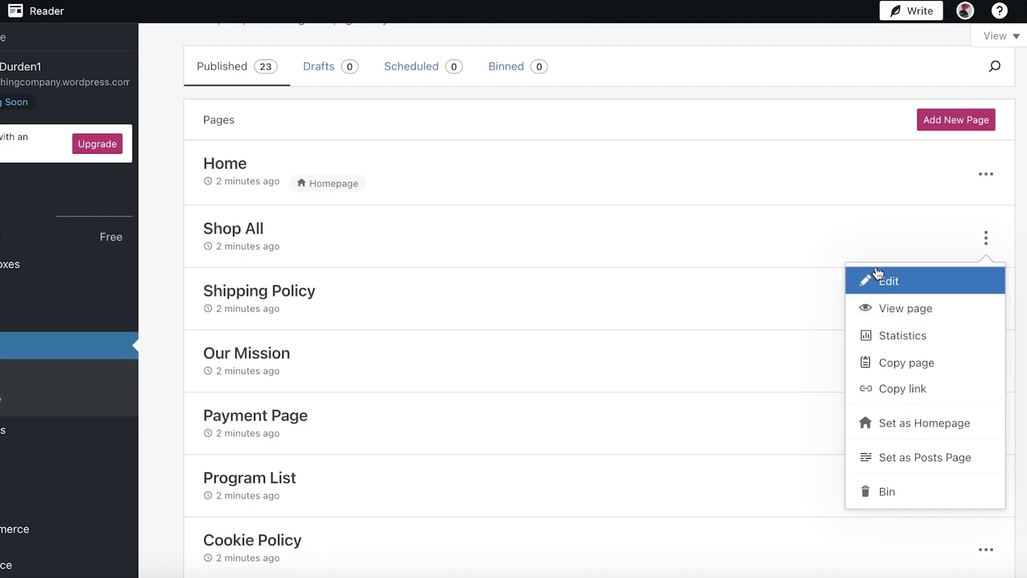
click(884, 309)
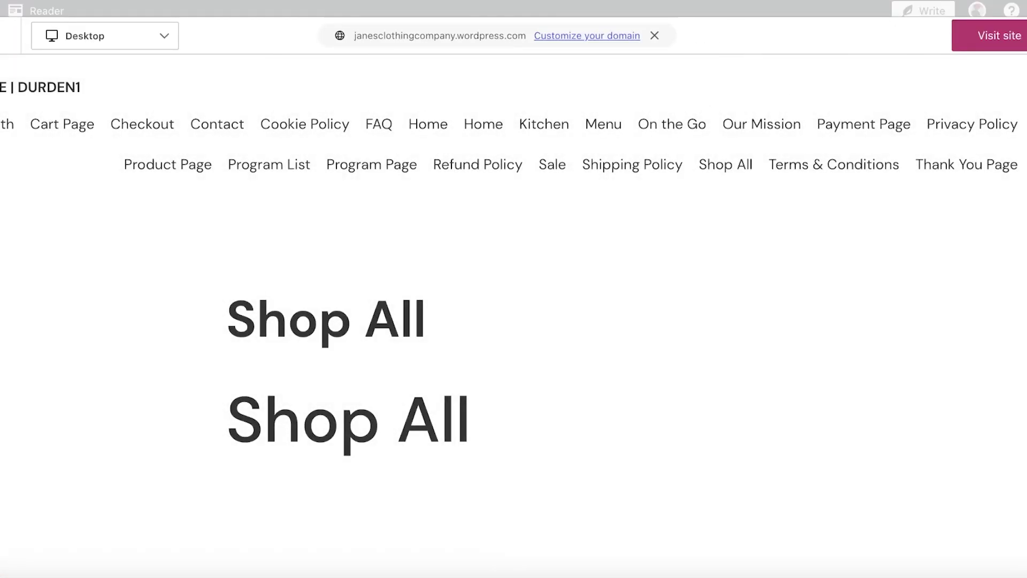
click(9, 35)
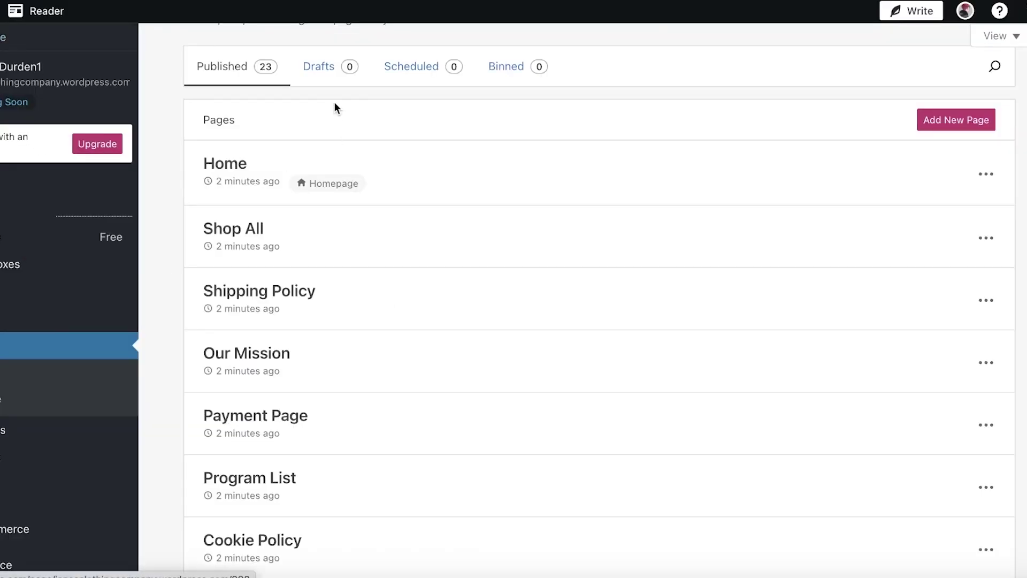
scroll(809, 171, up, 1)
scroll(808, 171, up, 1)
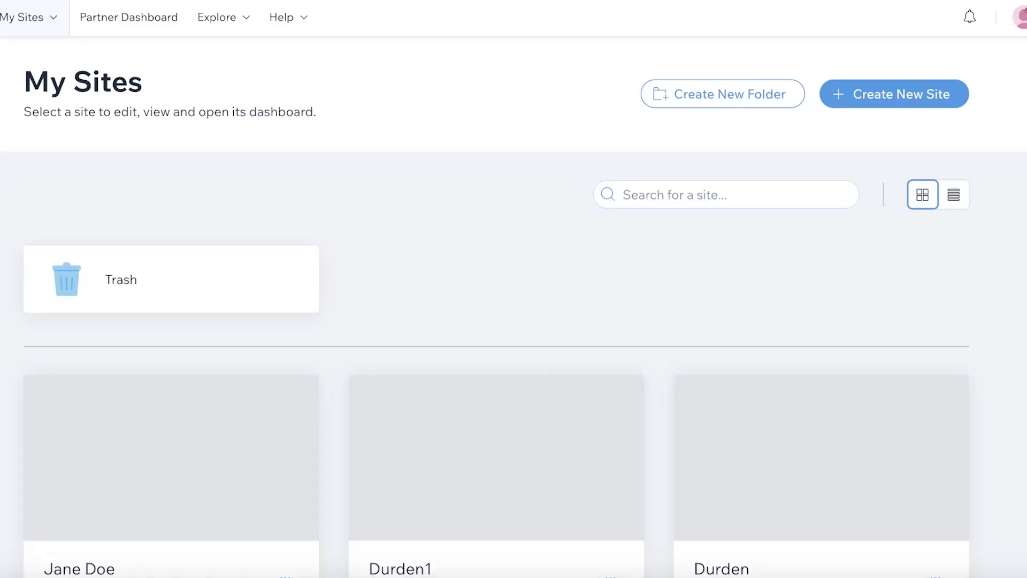
scroll(422, 188, down, 2)
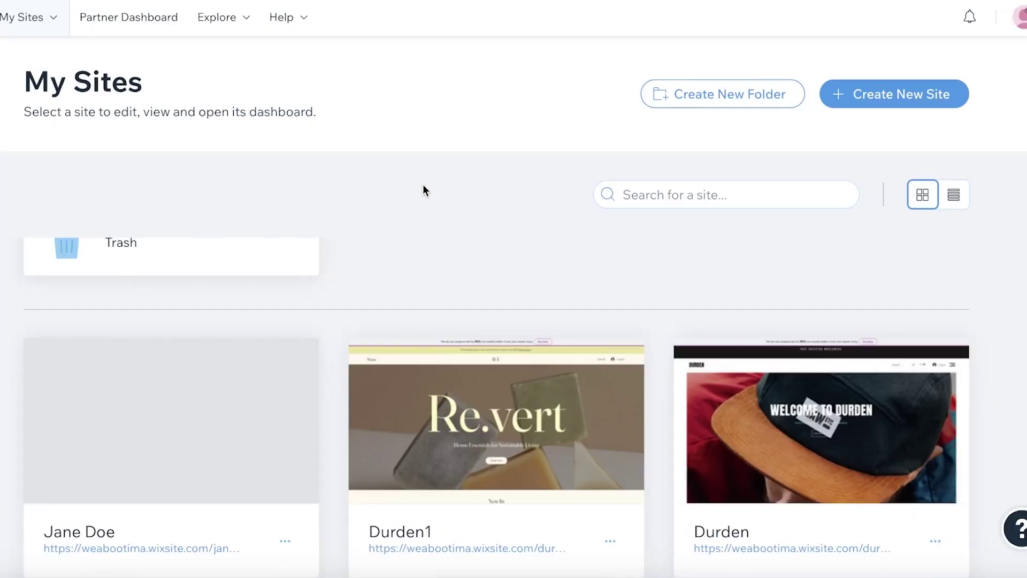
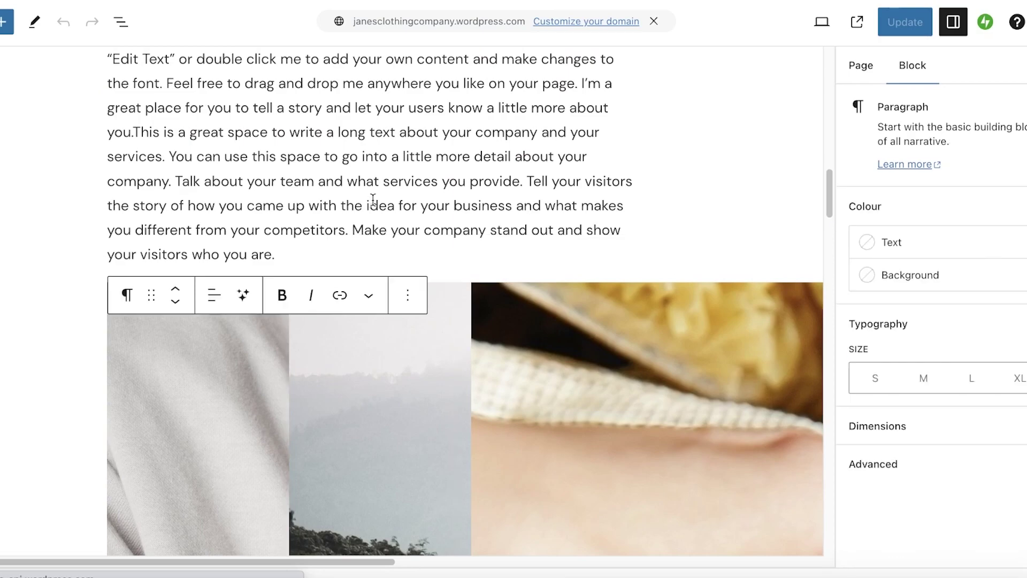
Step: Examine the size and layout of the image columns below the introductory paragraph in the Our Mission page editor
scroll(388, 205, down, 8)
click(374, 543)
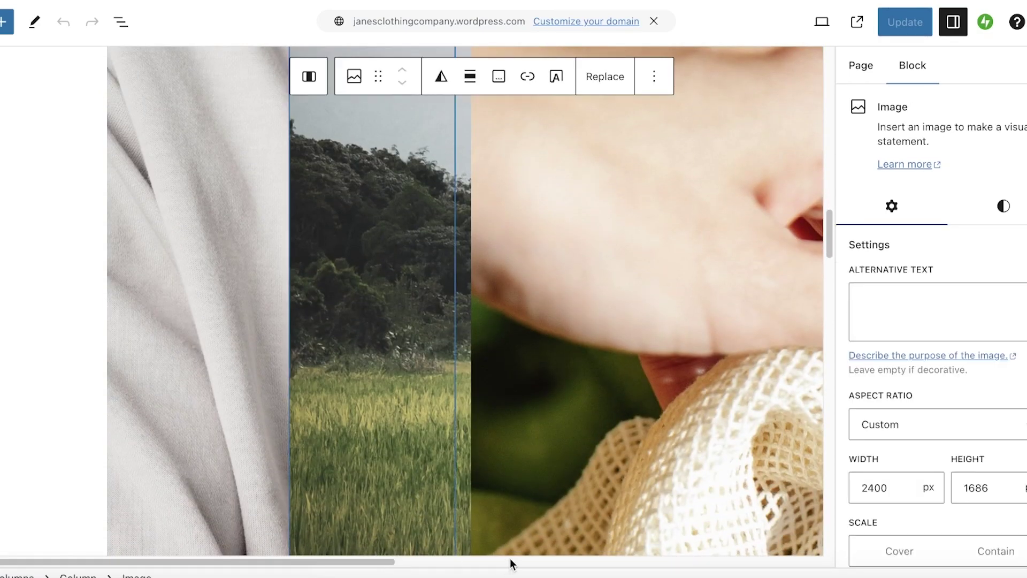
click(402, 566)
scroll(471, 291, down, 10)
scroll(471, 291, right, 3)
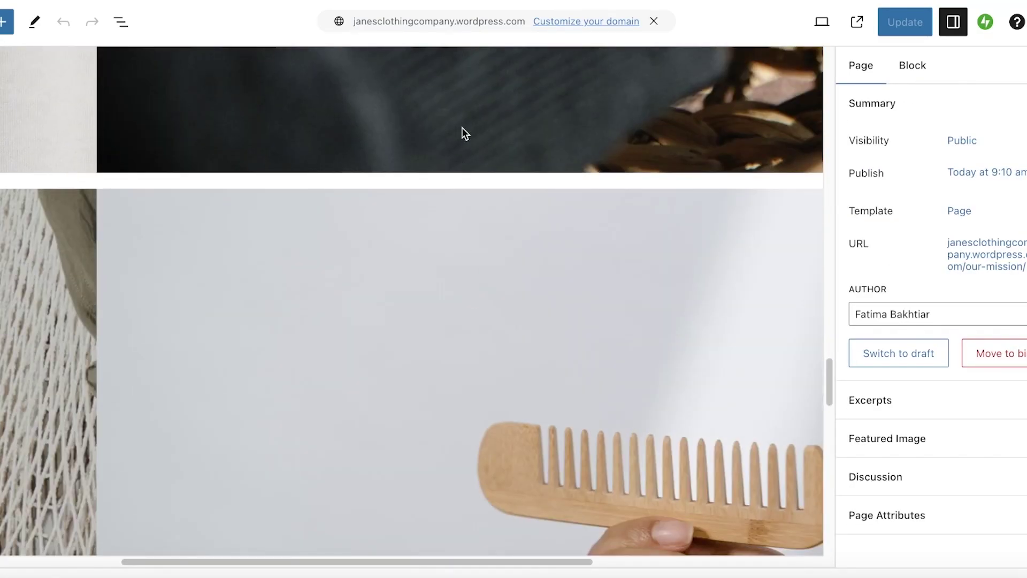
click(462, 129)
scroll(529, 239, up, 3)
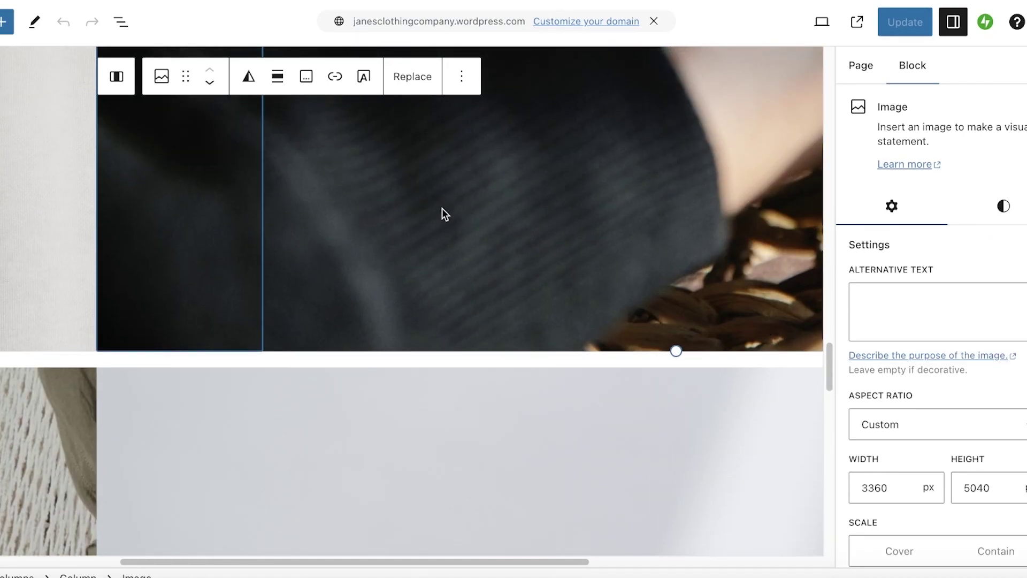
scroll(528, 253, up, 10)
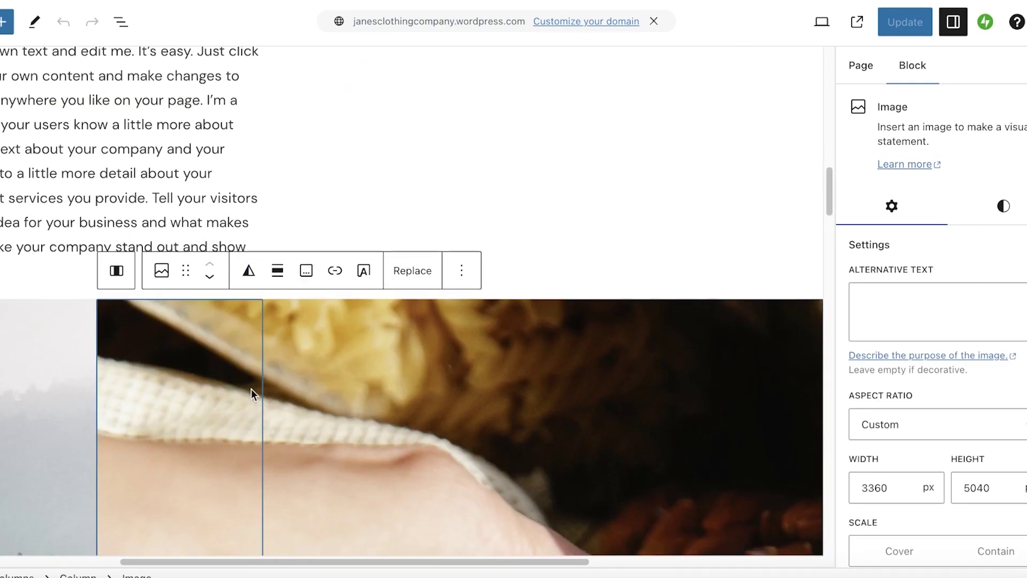
scroll(251, 388, down, 1)
Step: Remove the oversized image columns between the introductory paragraph and The Re.vert Way heading on the Our Mission page
click(61, 345)
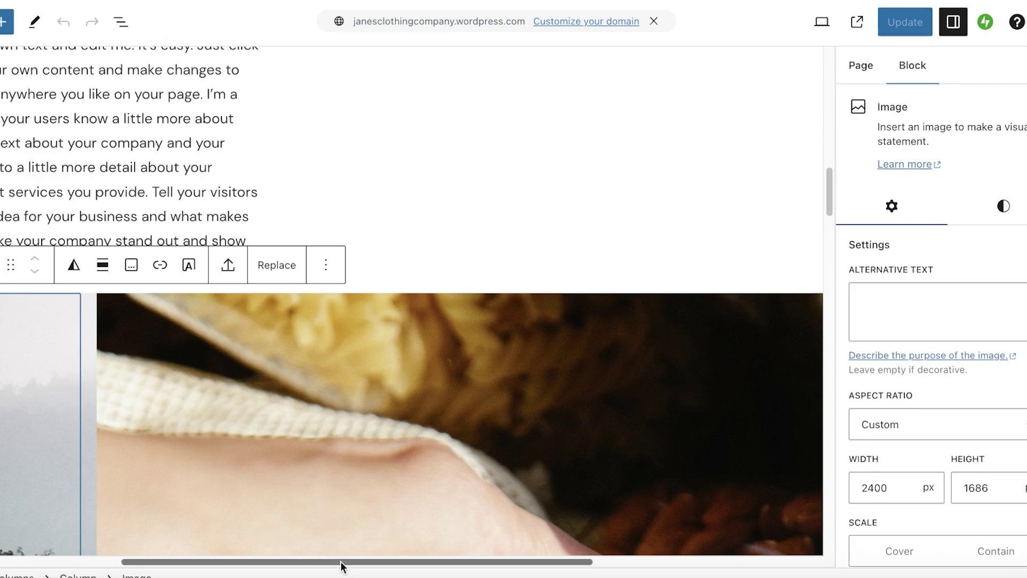
drag(344, 562, 118, 535)
scroll(342, 348, down, 10)
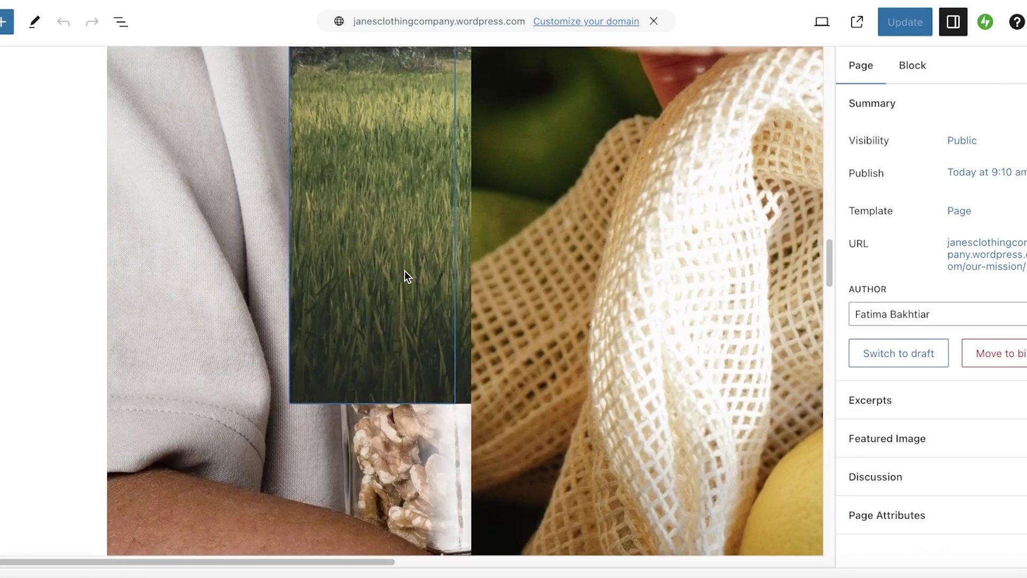
drag(404, 270, 275, 298)
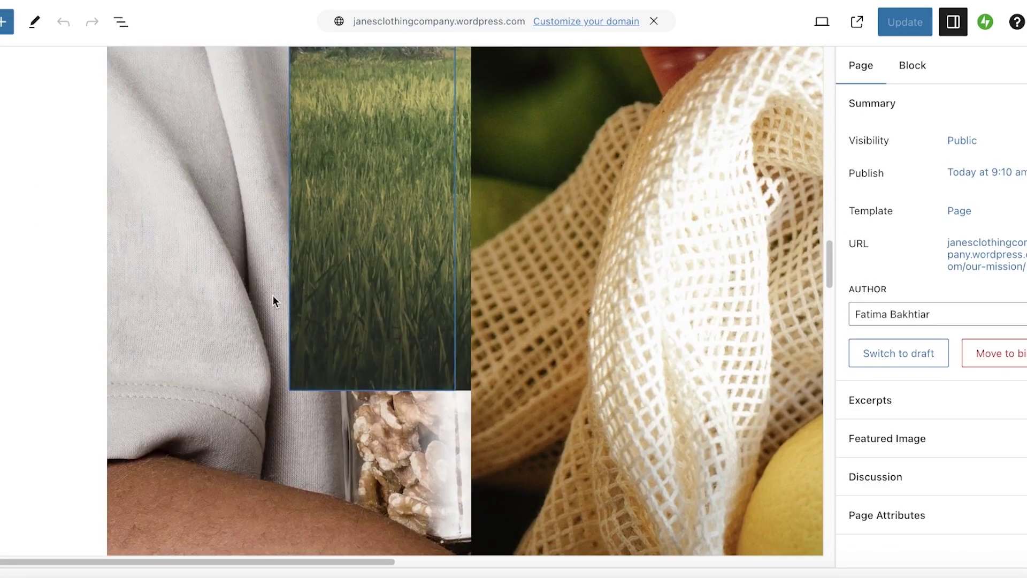
key(ctrl+z)
key(ctrl+z)
key(ctrl+z)
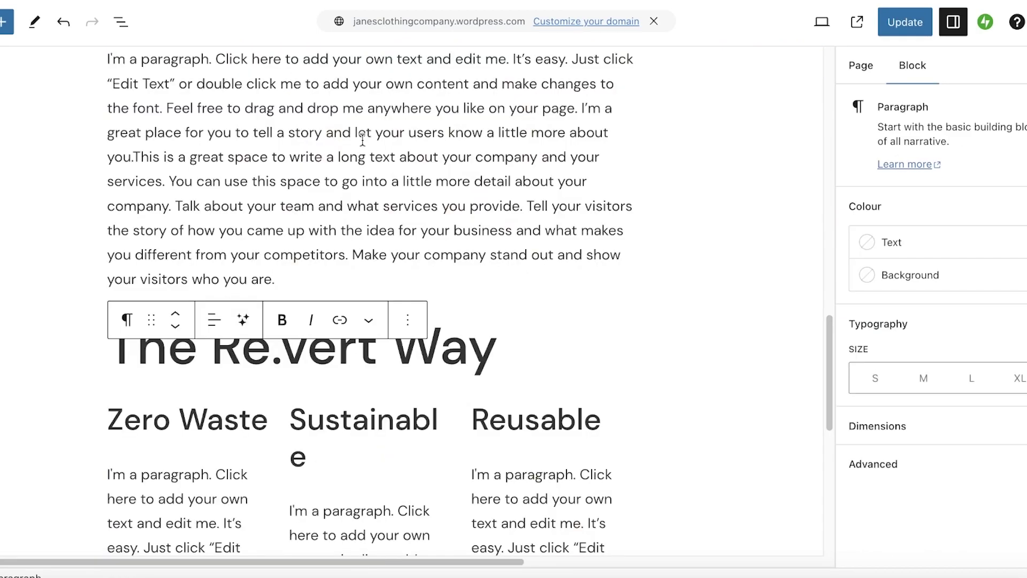
Step: Examine the three columns below The Re.vert Way heading, including the wrapped Sustainable heading and its formatting options
scroll(363, 139, down, 4)
scroll(362, 160, up, 5)
click(631, 362)
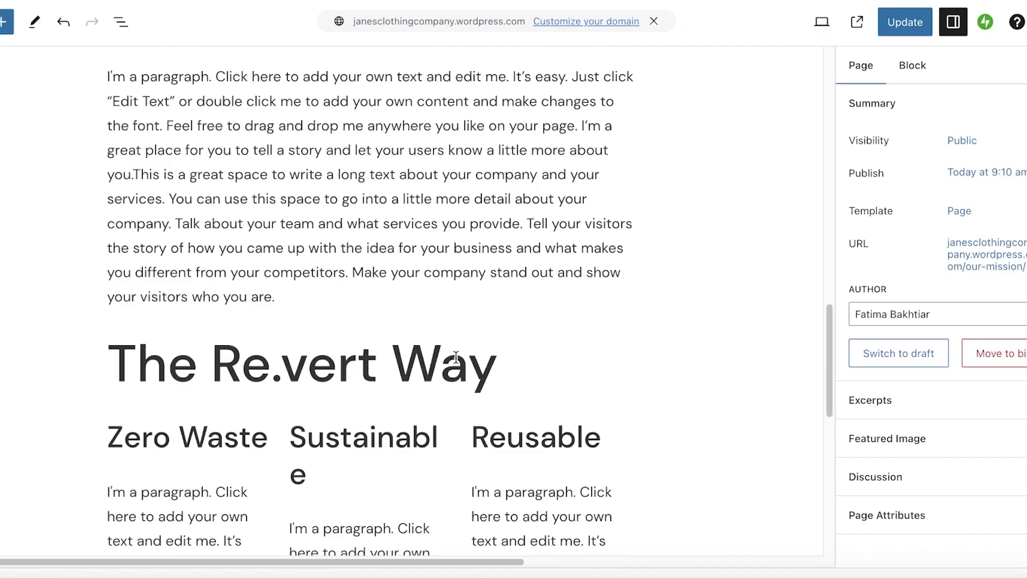
scroll(275, 230, down, 8)
scroll(328, 194, up, 3)
click(332, 203)
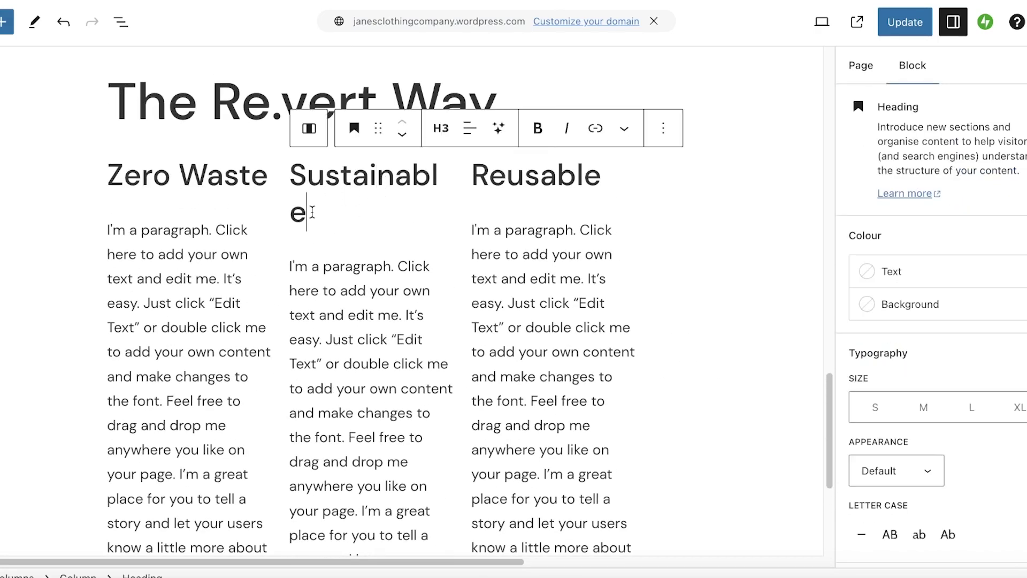
drag(298, 214, 289, 194)
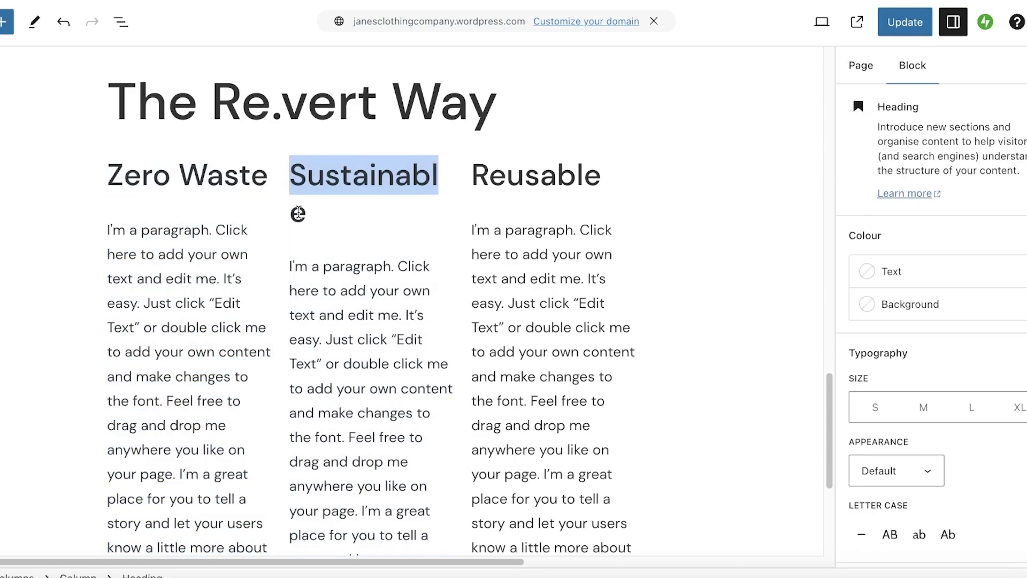
double_click(313, 219)
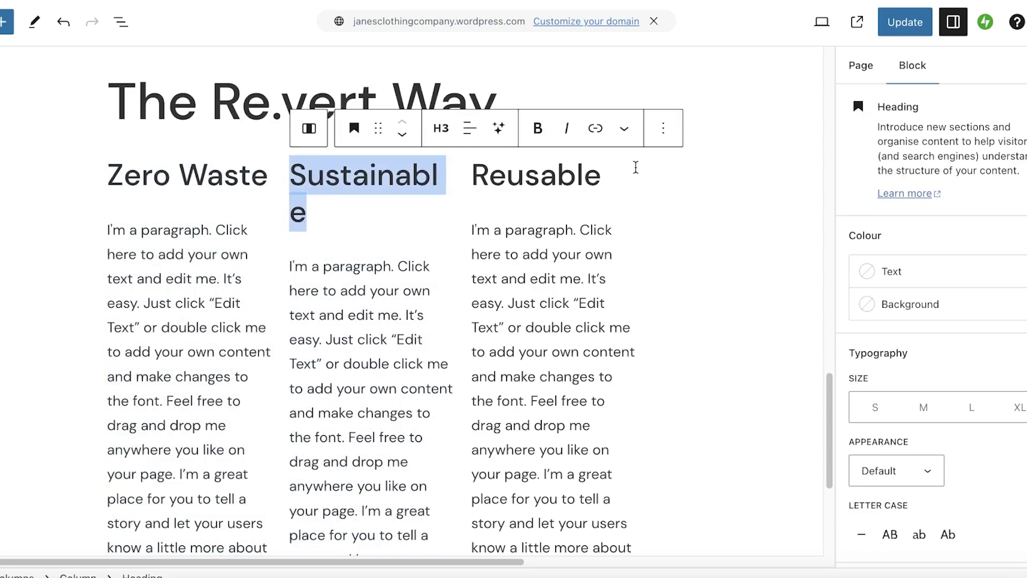
click(623, 129)
click(364, 276)
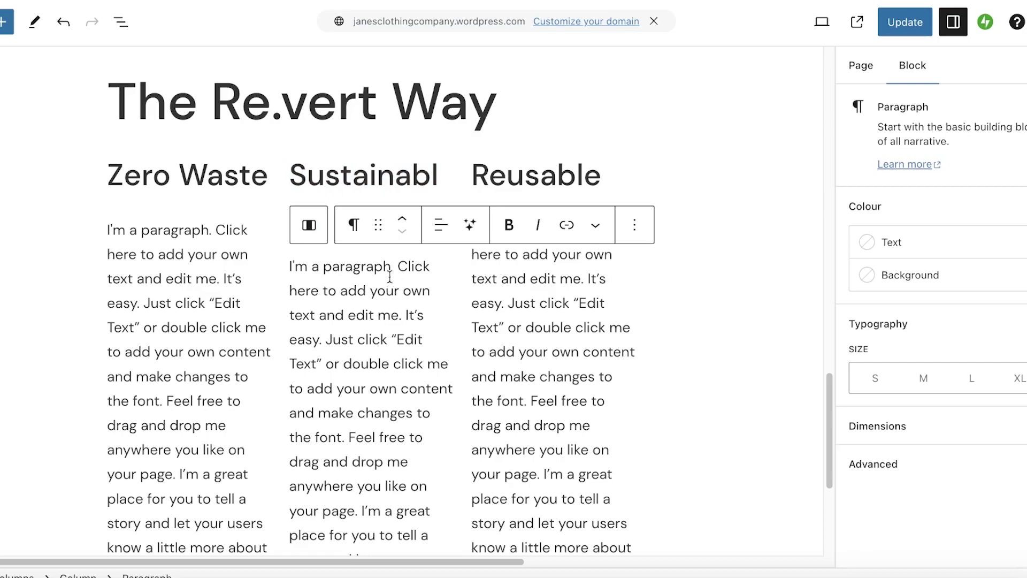
click(307, 224)
scroll(401, 375, down, 5)
click(402, 439)
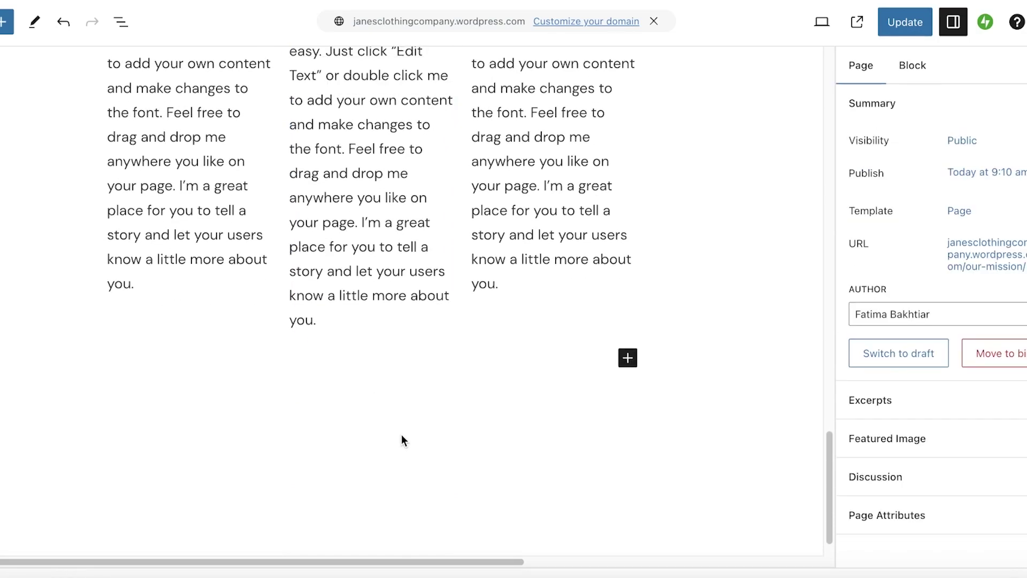
Step: Convert the oversized image below the We Are Re.vert heading into a Gallery block so it fits the content width
scroll(534, 369, up, 15)
click(525, 347)
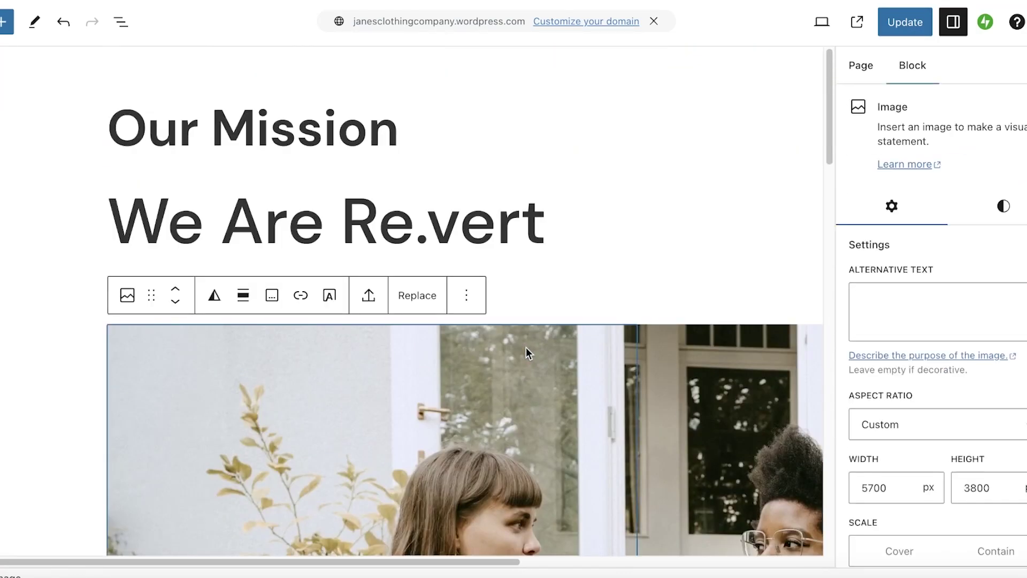
scroll(526, 348, down, 4)
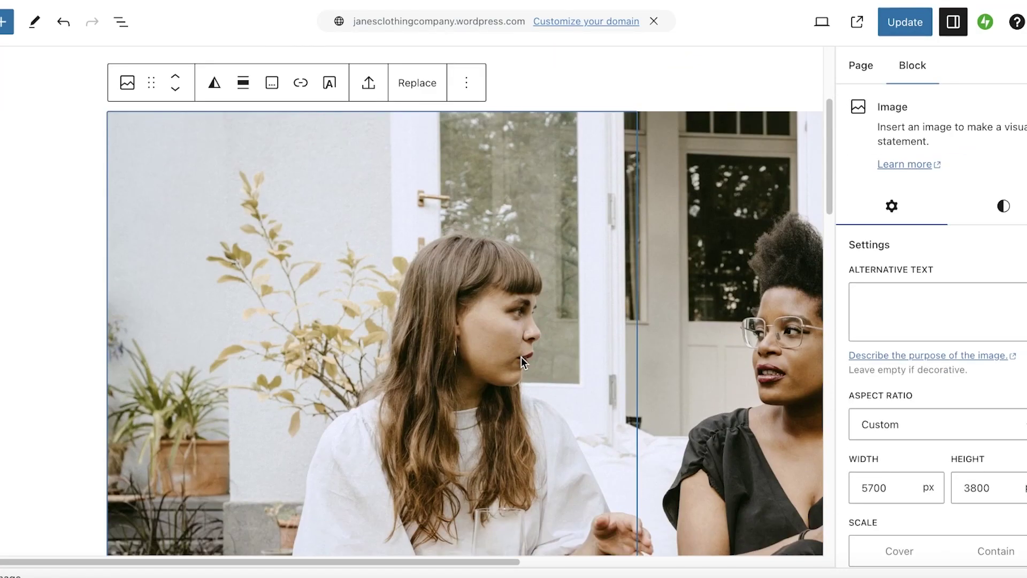
click(128, 83)
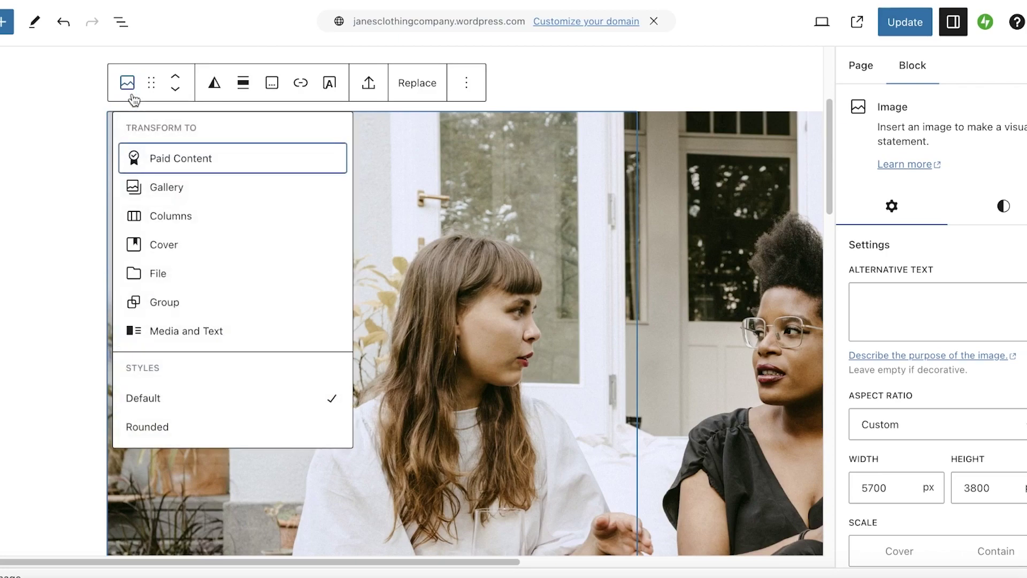
click(169, 190)
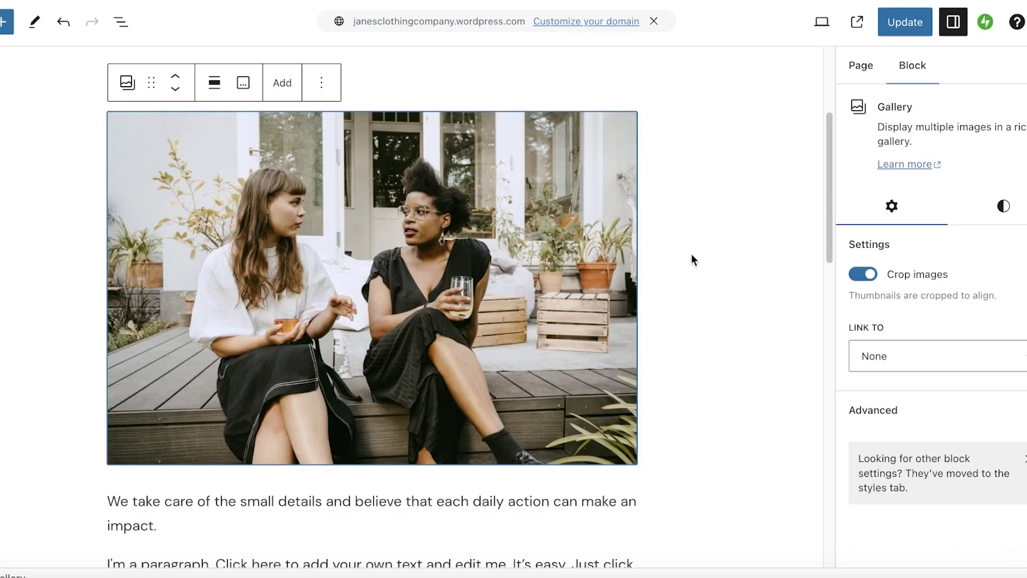
click(690, 259)
Step: Review the Our Mission page layout around the gallery image and expand the page's Excerpts settings
scroll(465, 325, up, 4)
scroll(224, 548, down, 10)
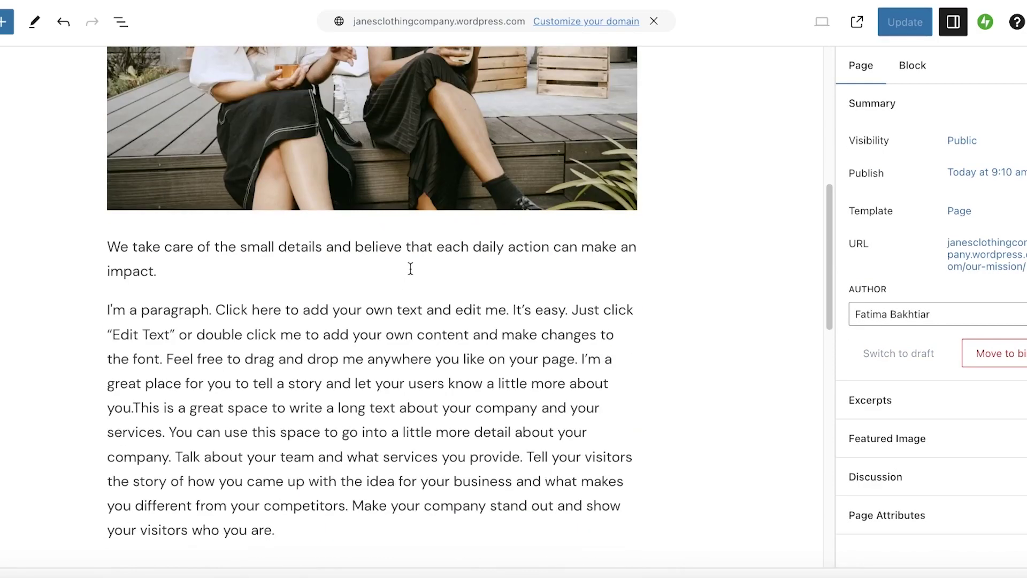
click(940, 415)
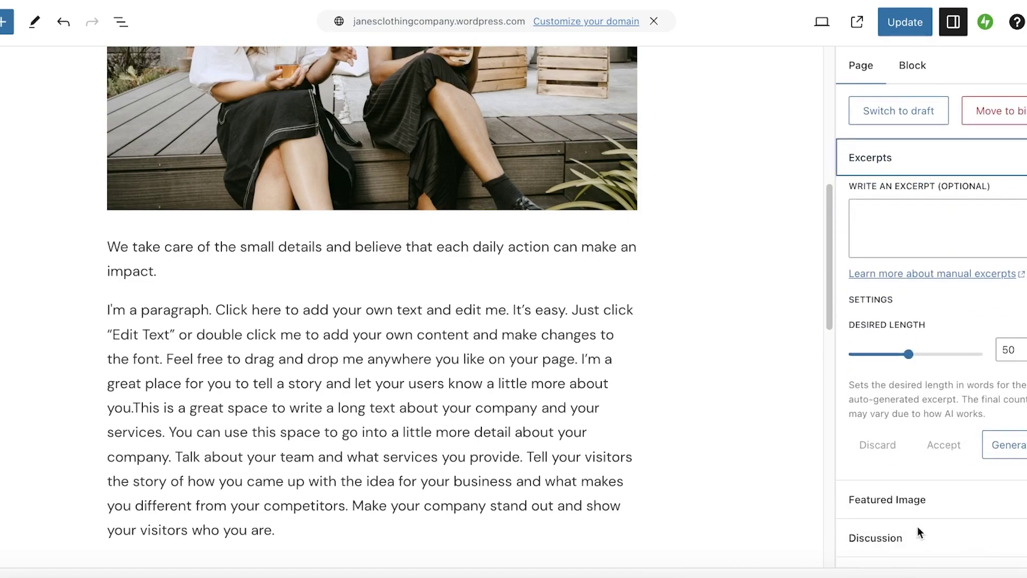
click(913, 470)
scroll(893, 313, up, 5)
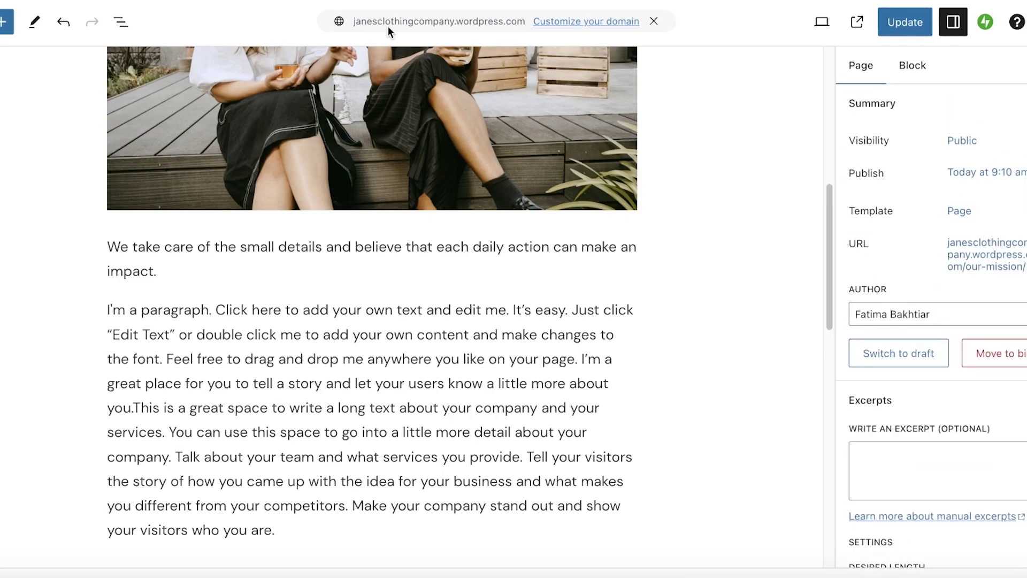
Step: Leave the Our Mission page editor and return to the list of published pages
click(1, 21)
click(13, 77)
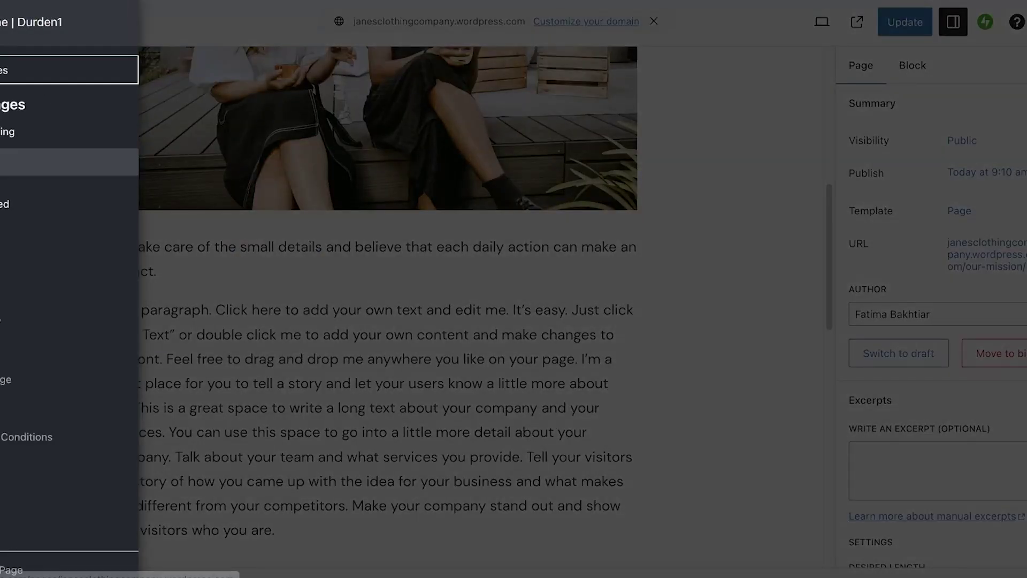
click(633, 88)
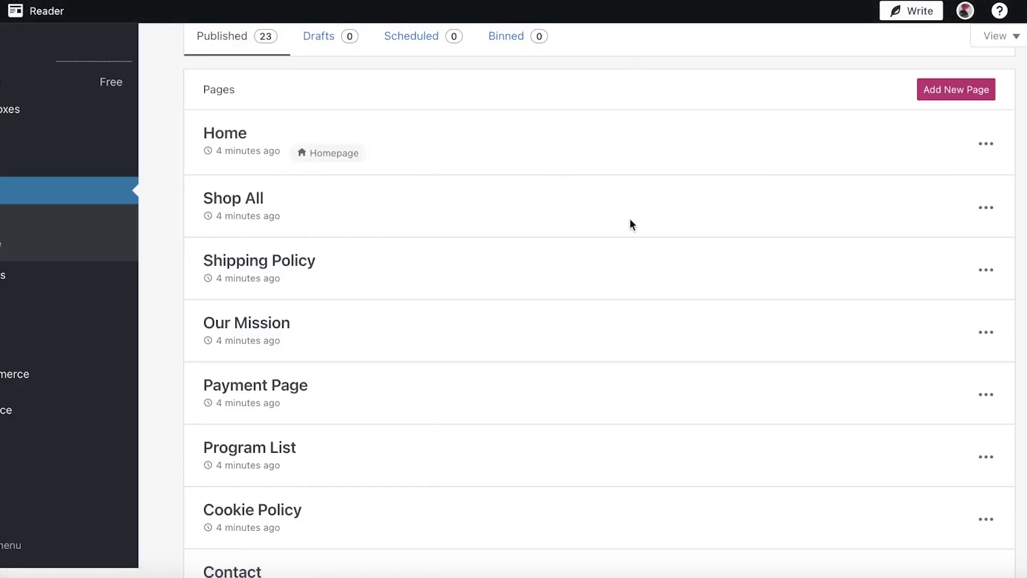